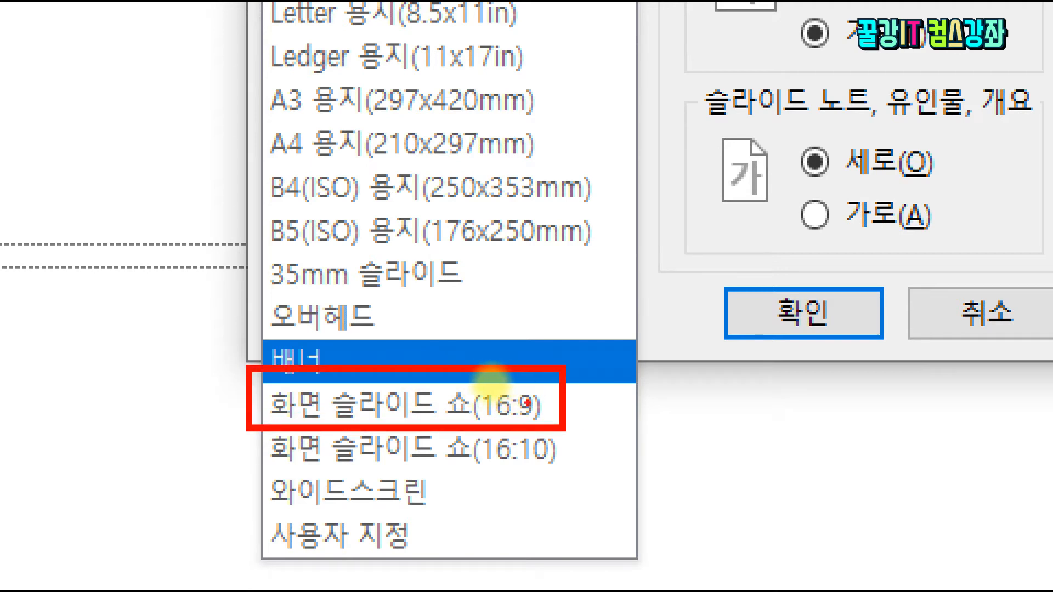
Step: Choose the on-screen show (16:9) slide size and set the slide width to 2560px
key(Escape)
click(480, 266)
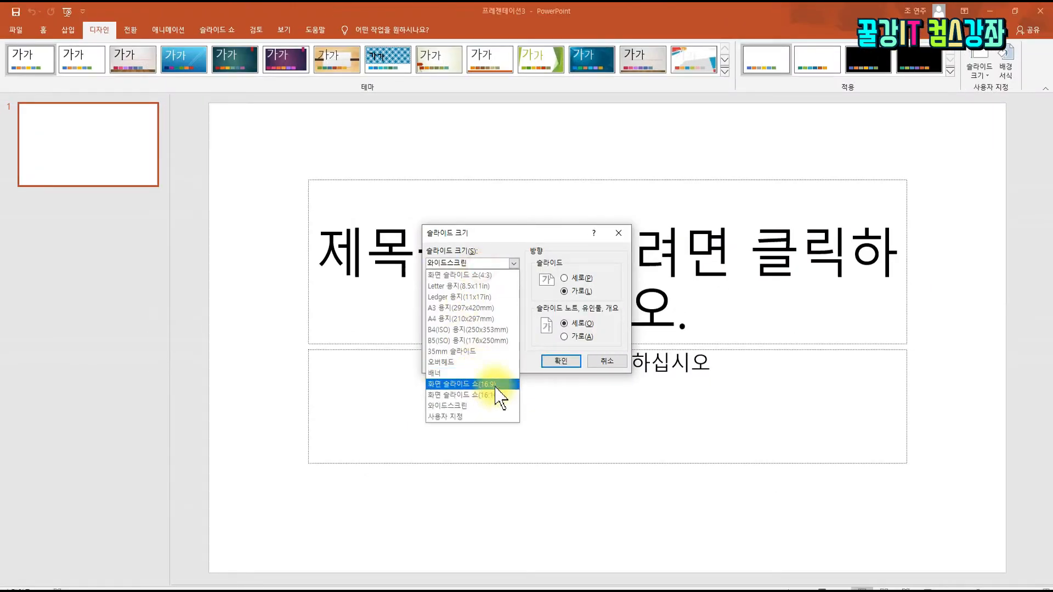
click(495, 385)
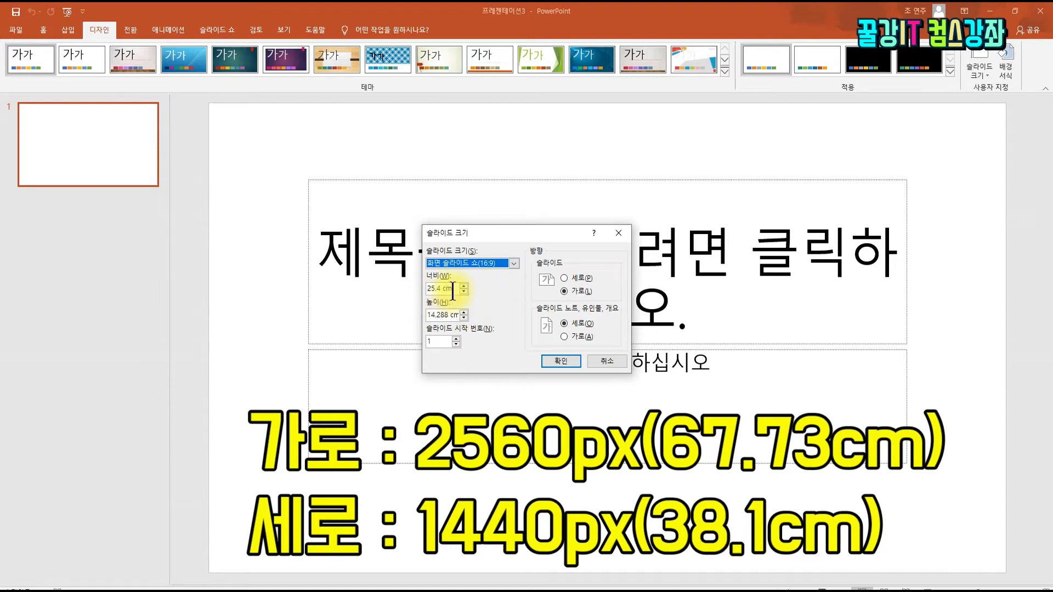
click(453, 291)
drag(452, 291, 407, 295)
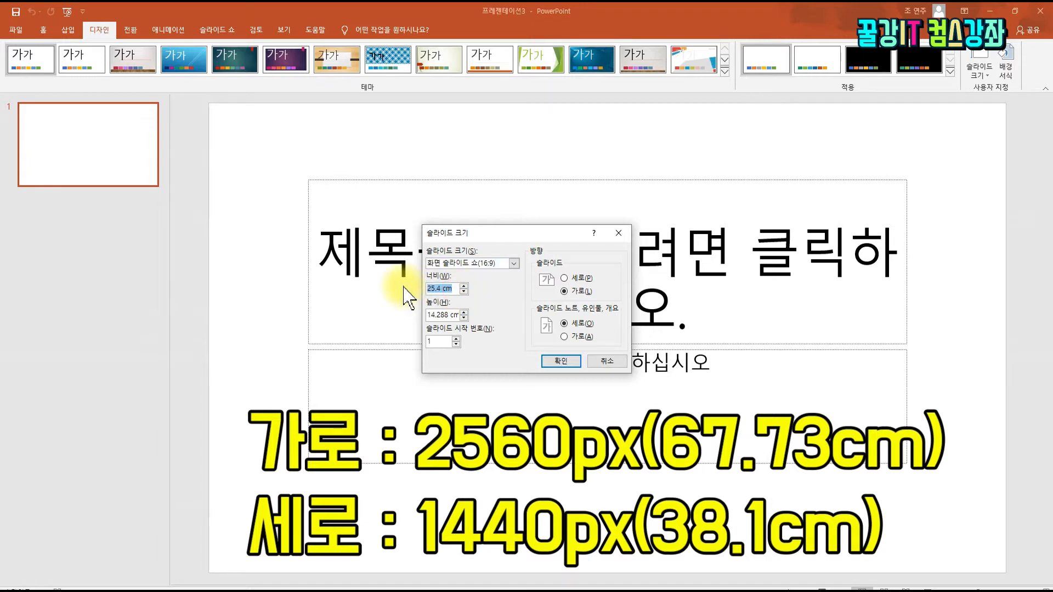
text(255)
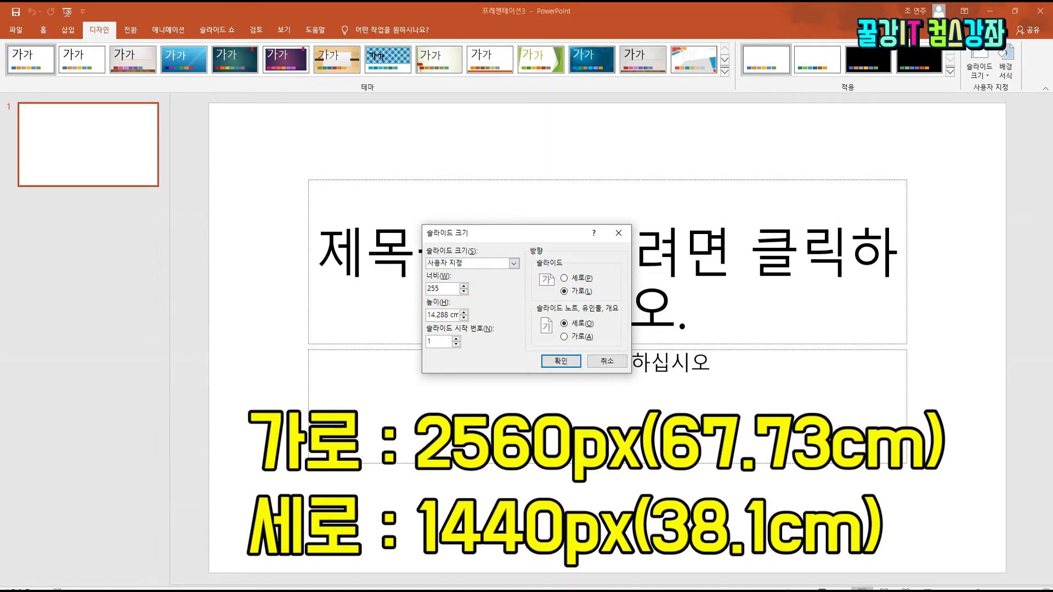
key(BackSpace)
text(6)
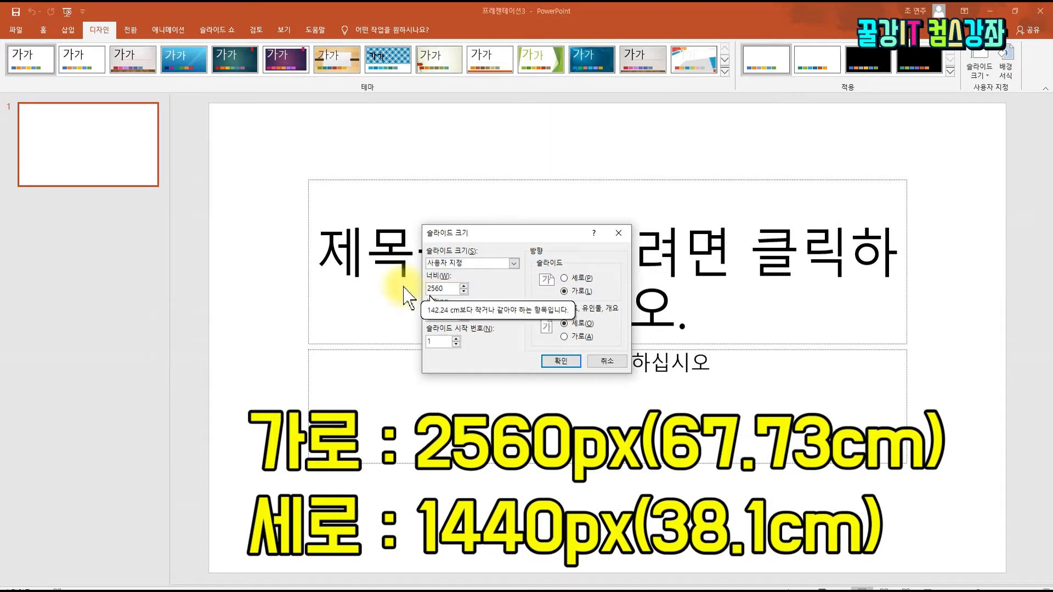
text(0px)
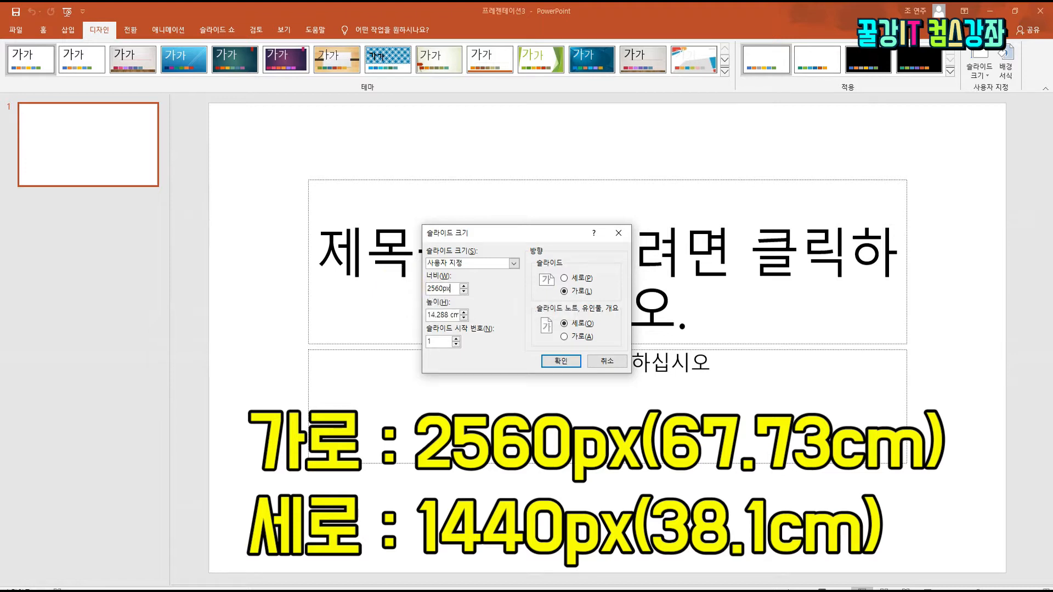
key(Return)
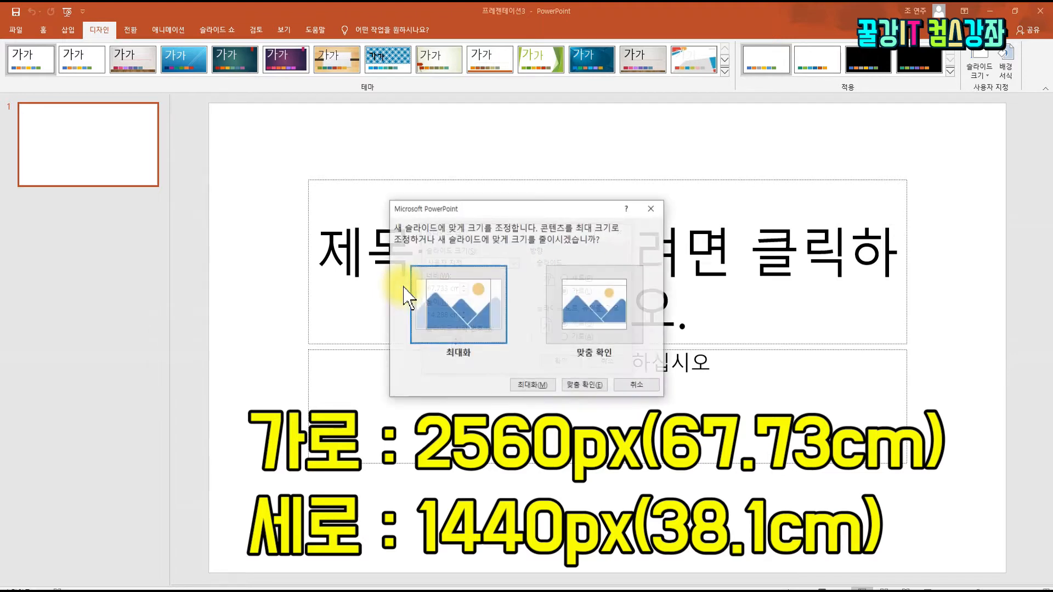
click(638, 387)
Step: Set the slide height to 38.1 cm and apply the custom slide size
click(445, 315)
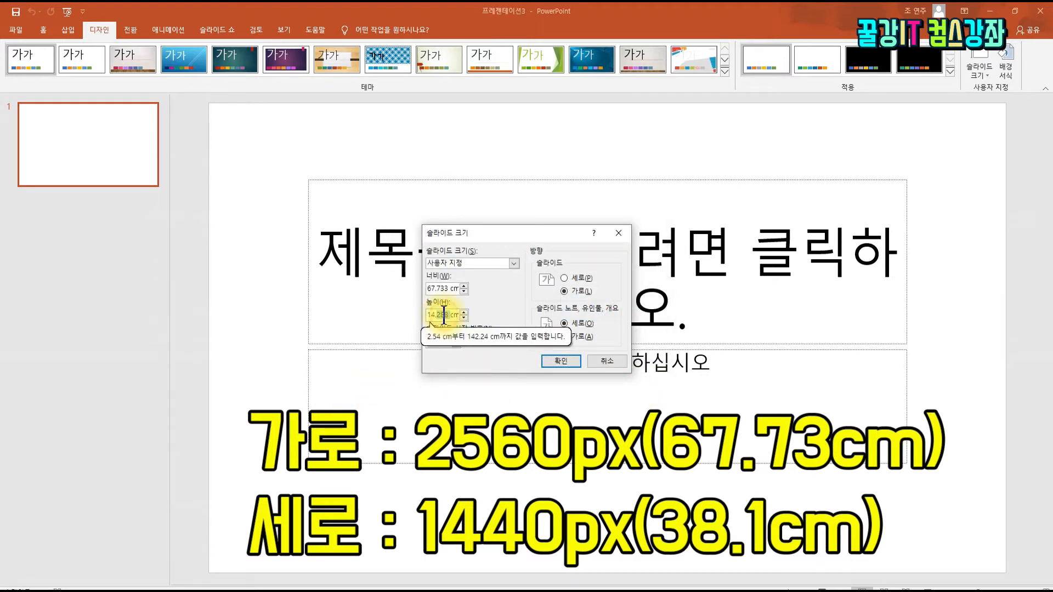
drag(450, 314, 412, 319)
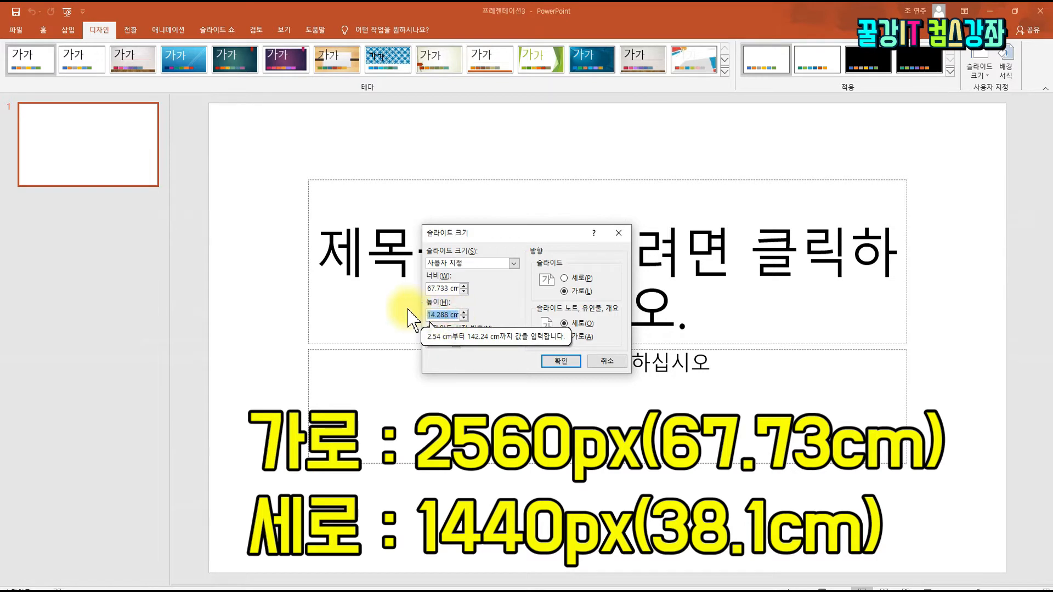
text(1)
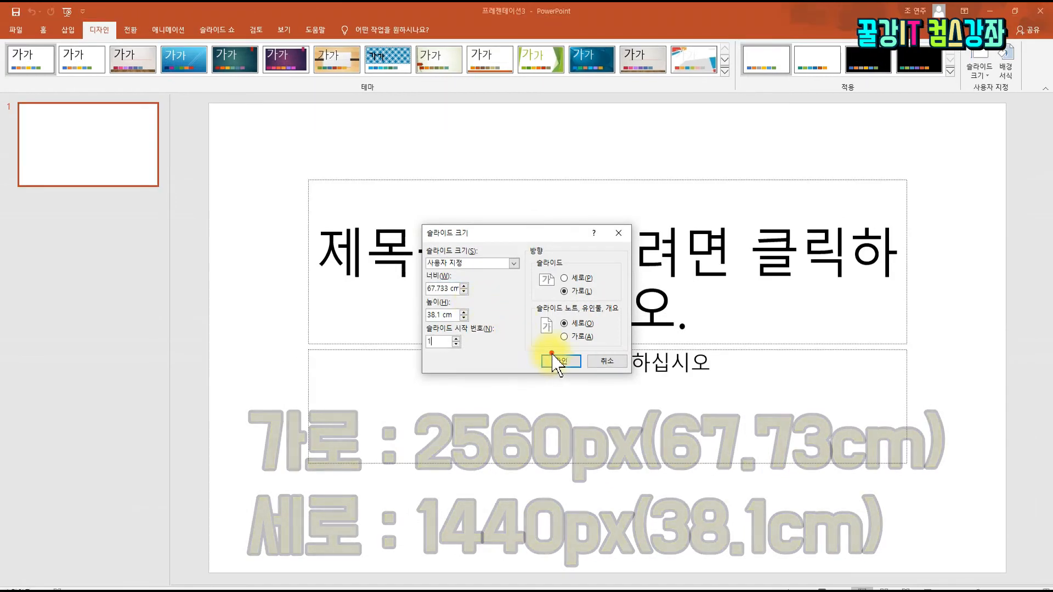
click(555, 360)
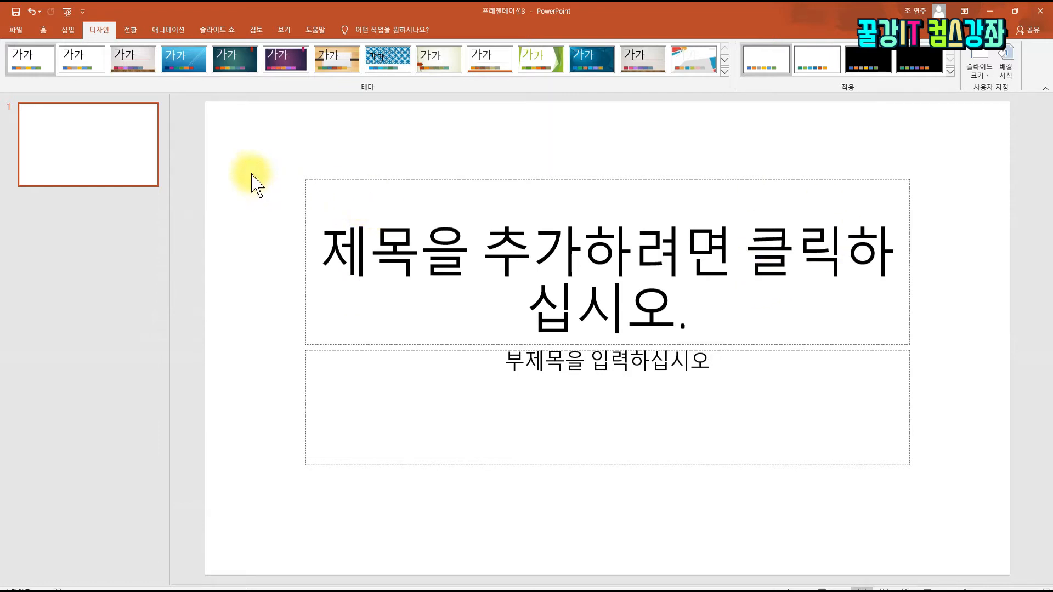
Step: Change the title slide's layout to the blank layout (빈 화면)
click(43, 30)
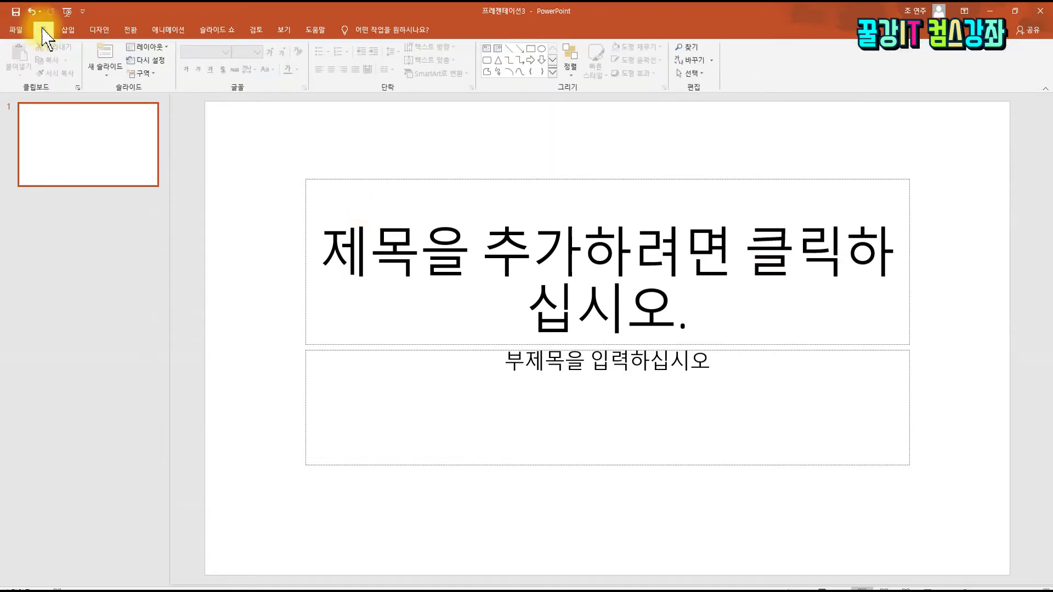
click(157, 51)
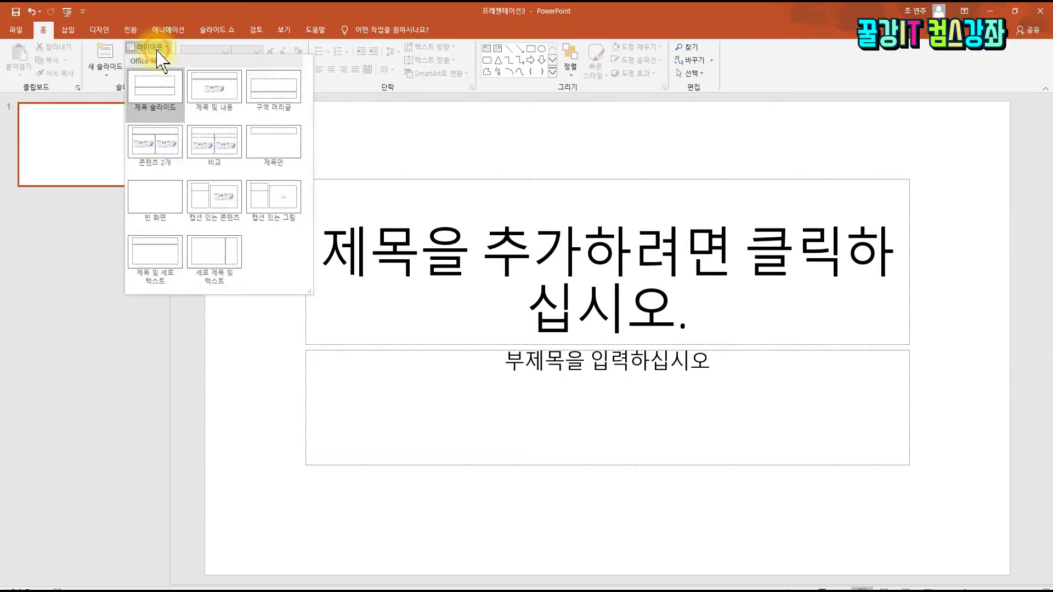
click(151, 193)
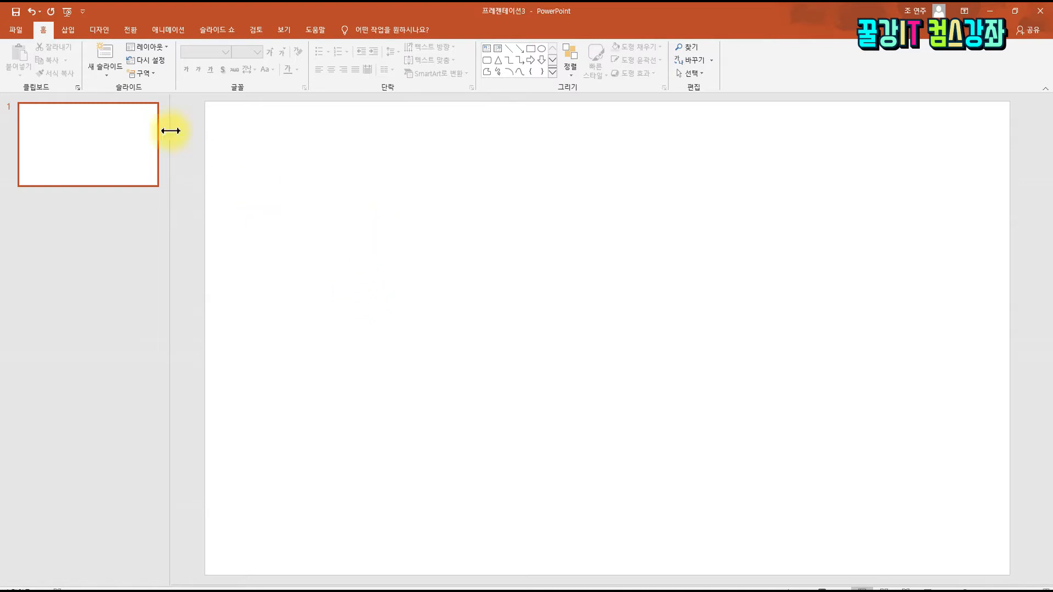
Step: Insert the picture Channel Art Template (Fireworks) from the Channel Art Templates folder on the desktop
click(69, 30)
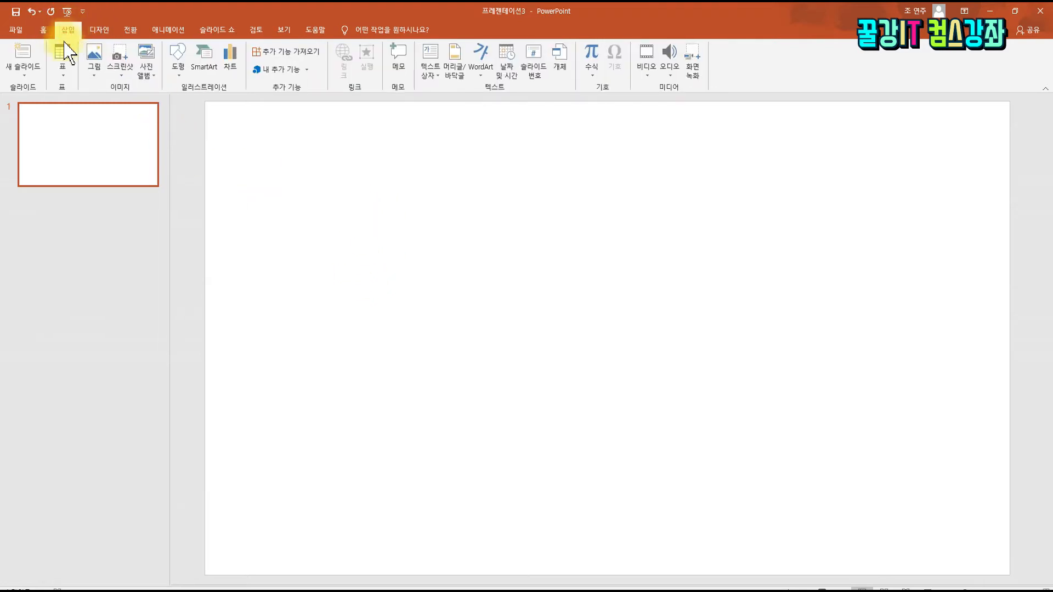
click(94, 61)
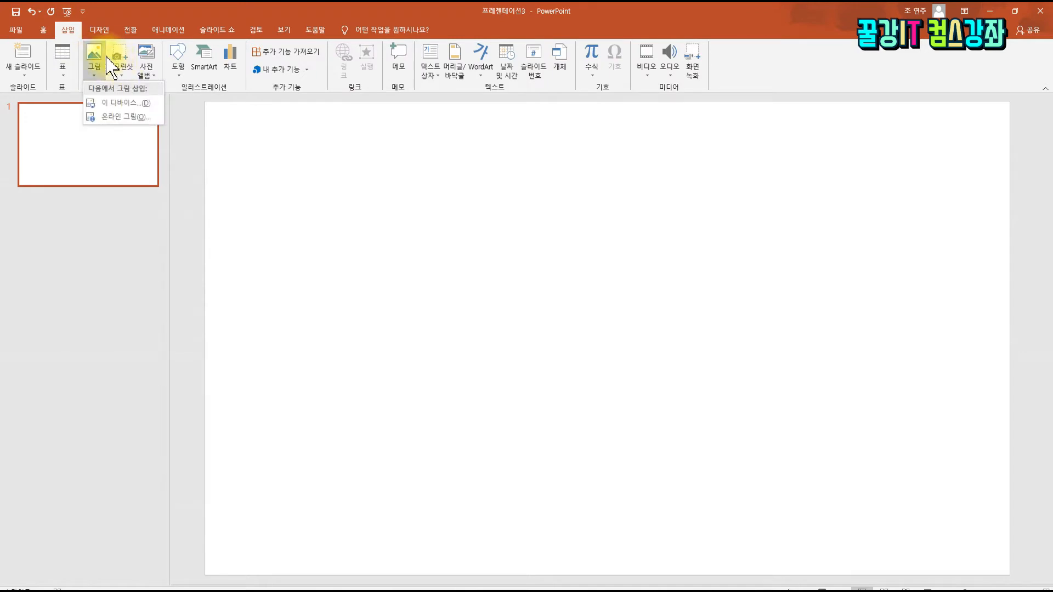
click(119, 103)
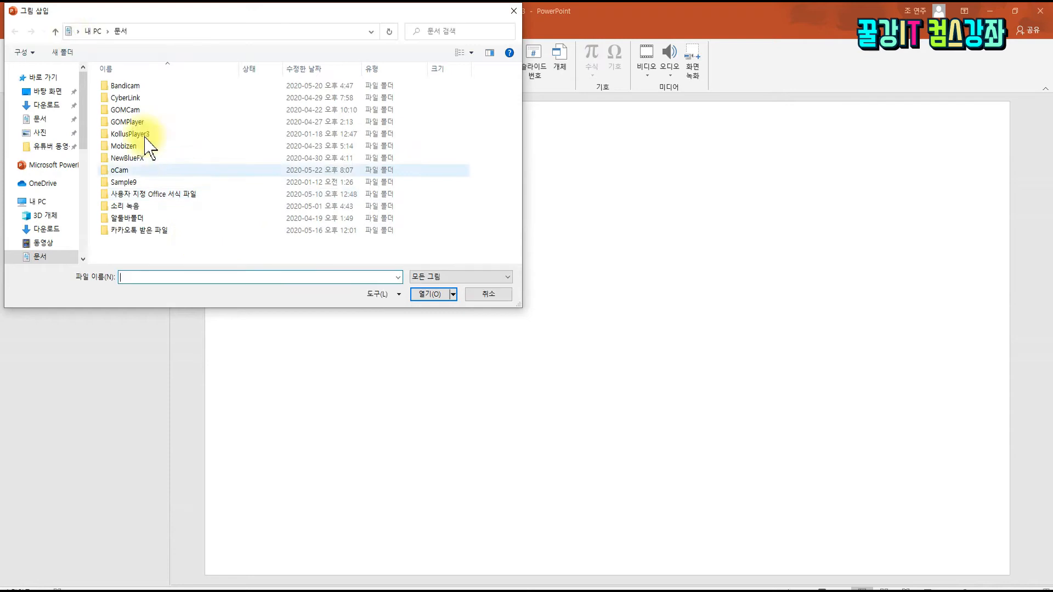
click(54, 88)
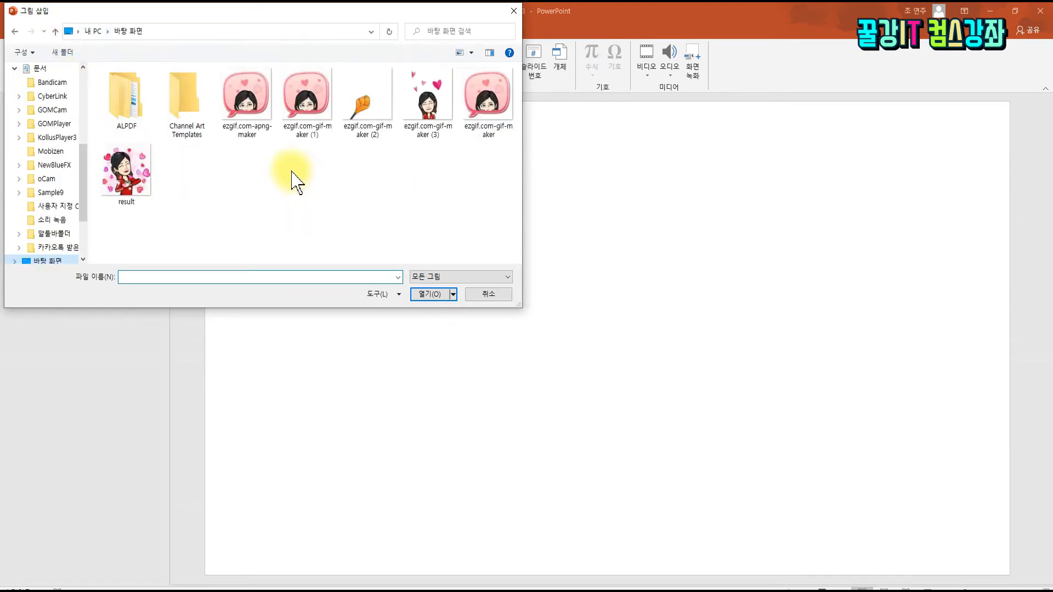
double_click(186, 98)
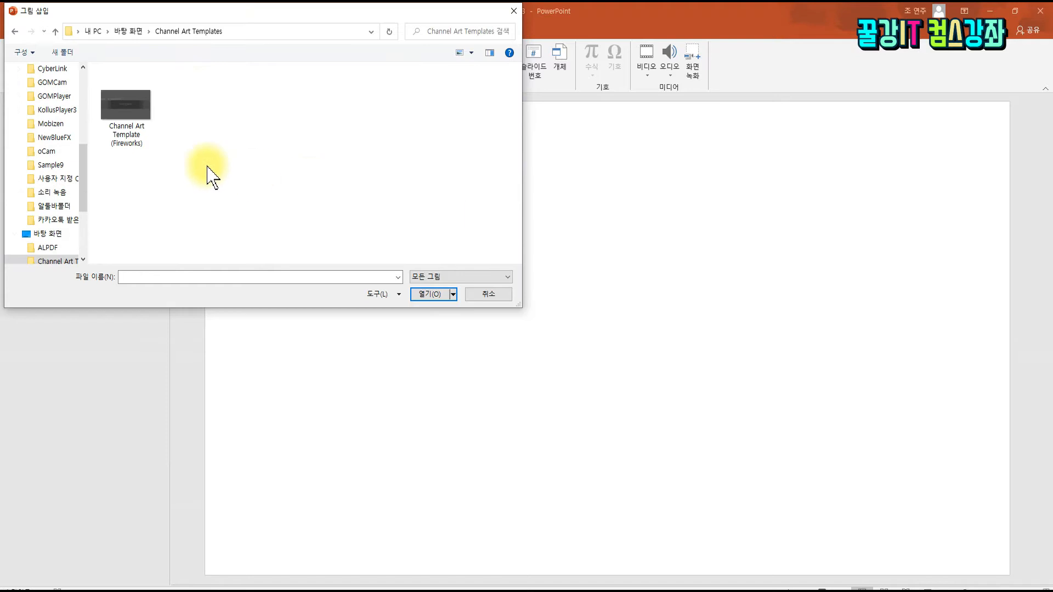
double_click(122, 116)
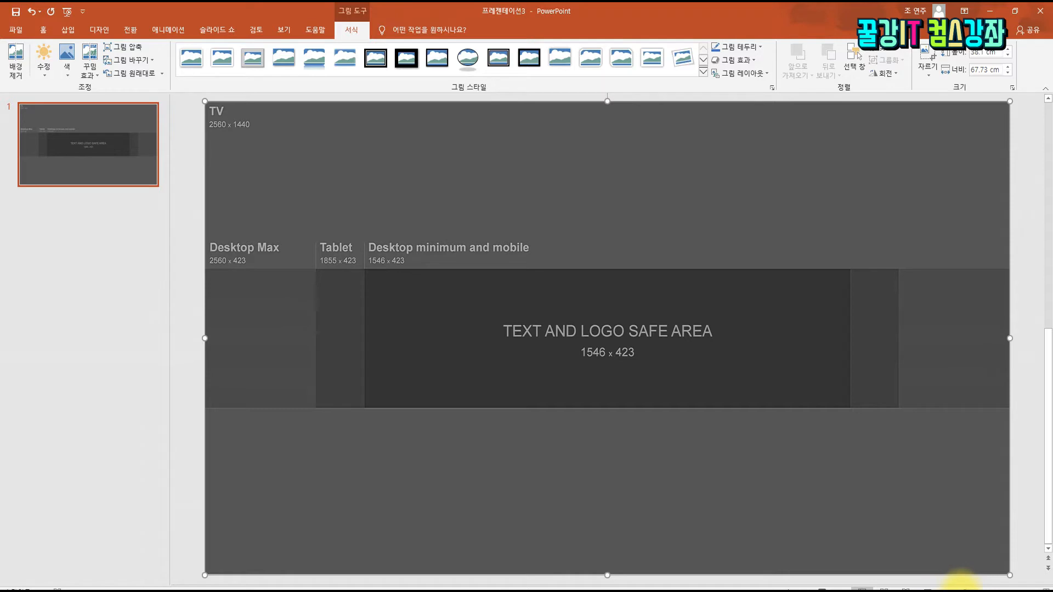
Step: Turn on the on-screen drawing guides in the grid and guides settings
drag(963, 589, 957, 590)
click(821, 140)
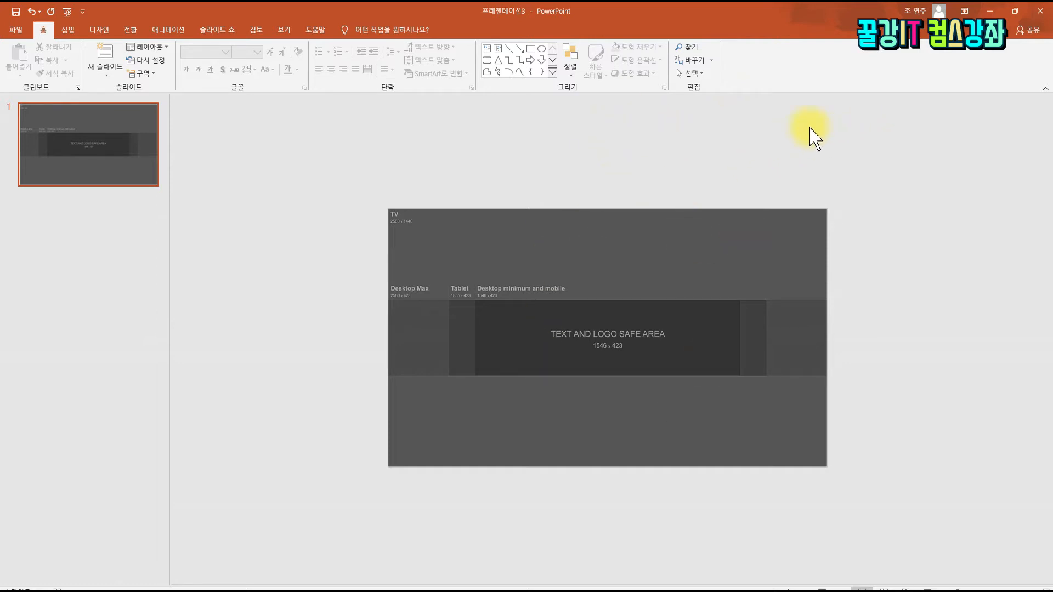
right_click(881, 152)
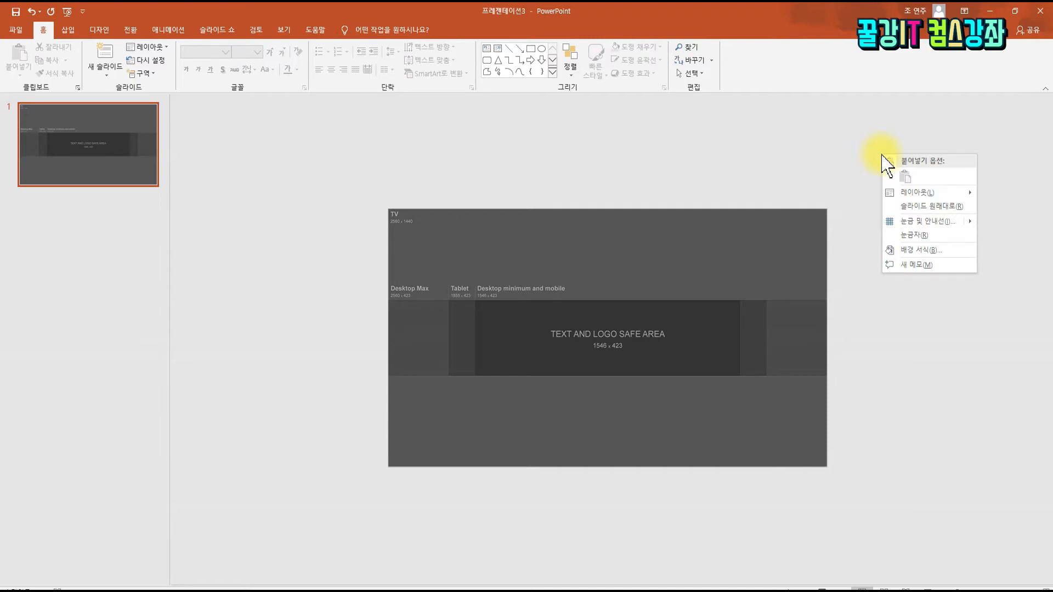
click(951, 220)
click(480, 335)
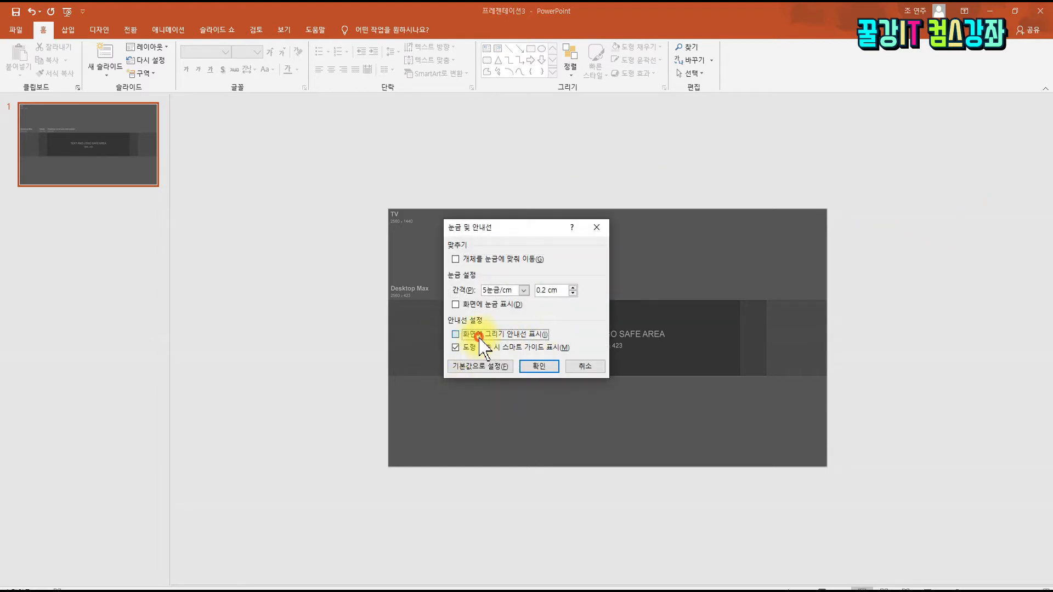
click(534, 366)
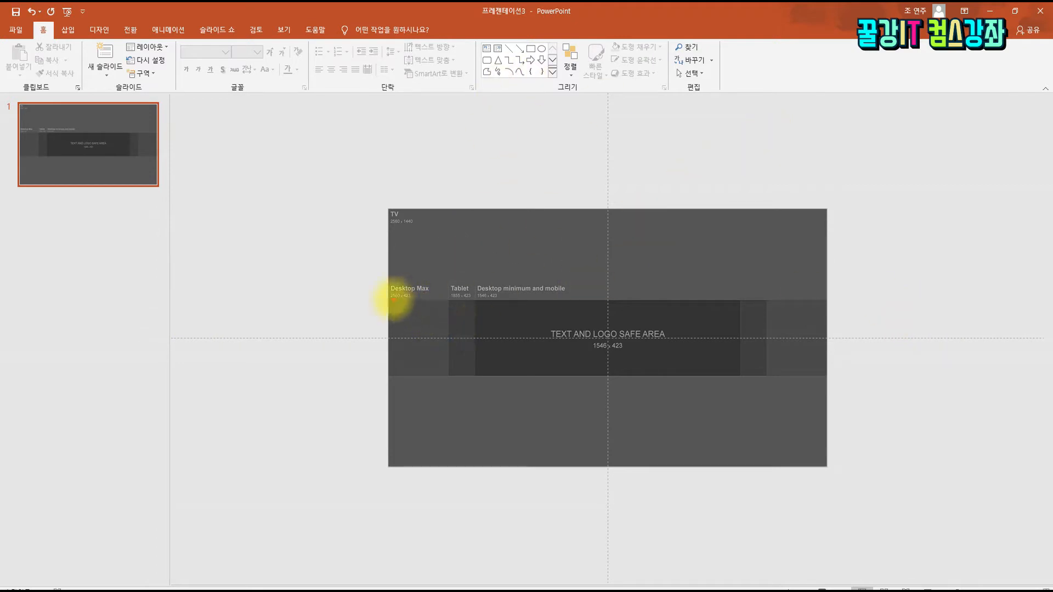
drag(389, 299, 827, 379)
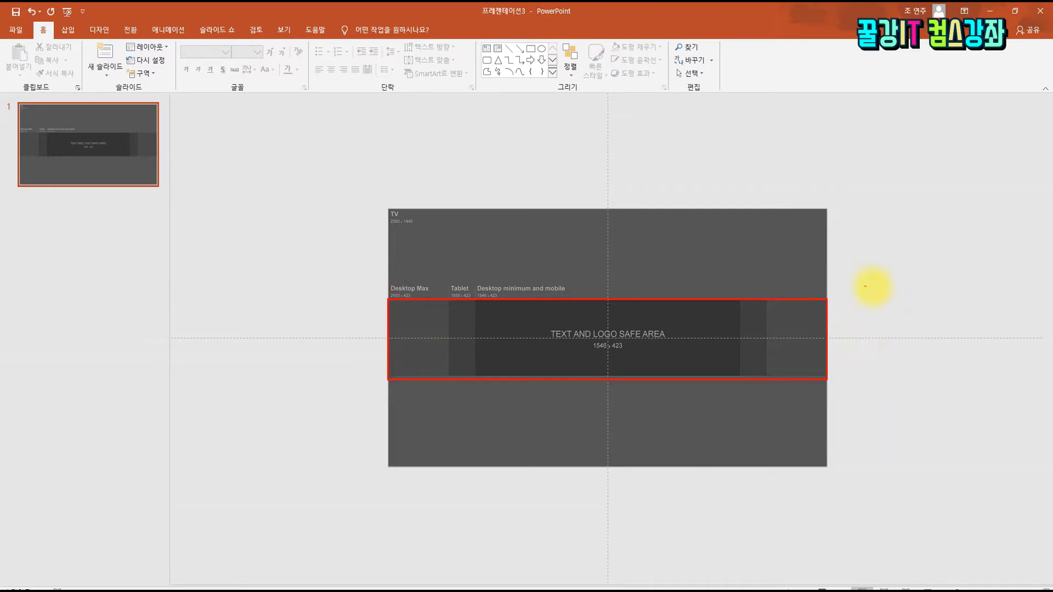
key(ctrl+z)
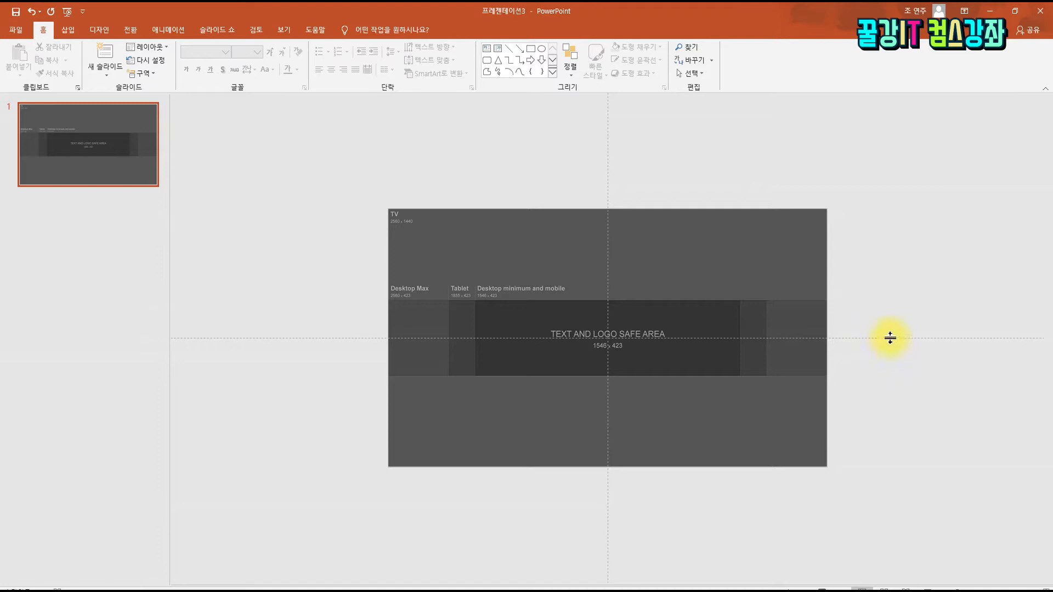
Step: Place two horizontal guides and two vertical guides along the four edges of the template's text and logo safe area
drag(889, 316, 887, 300)
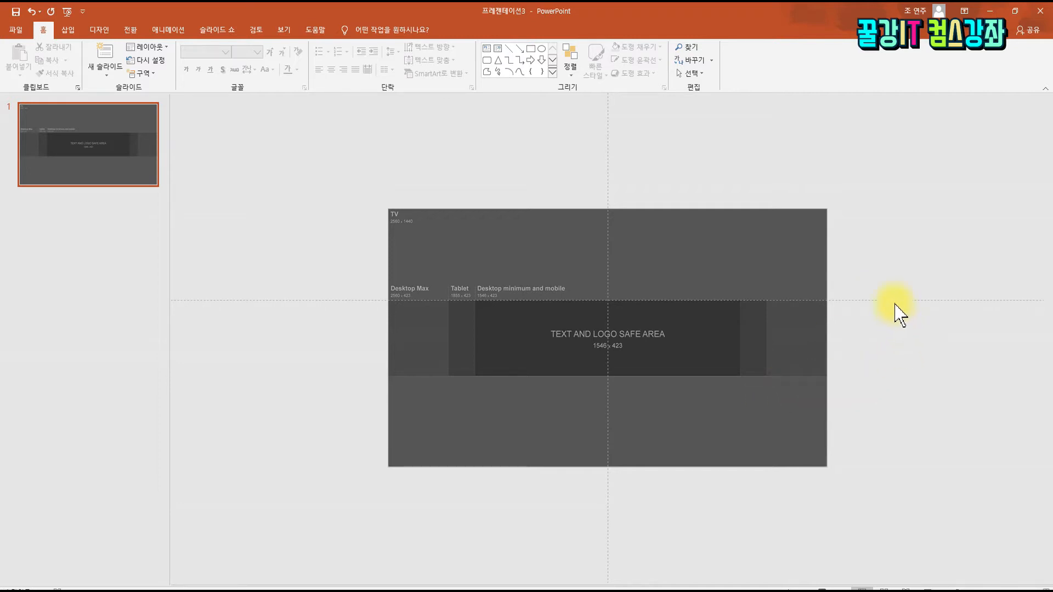
drag(894, 301, 894, 377)
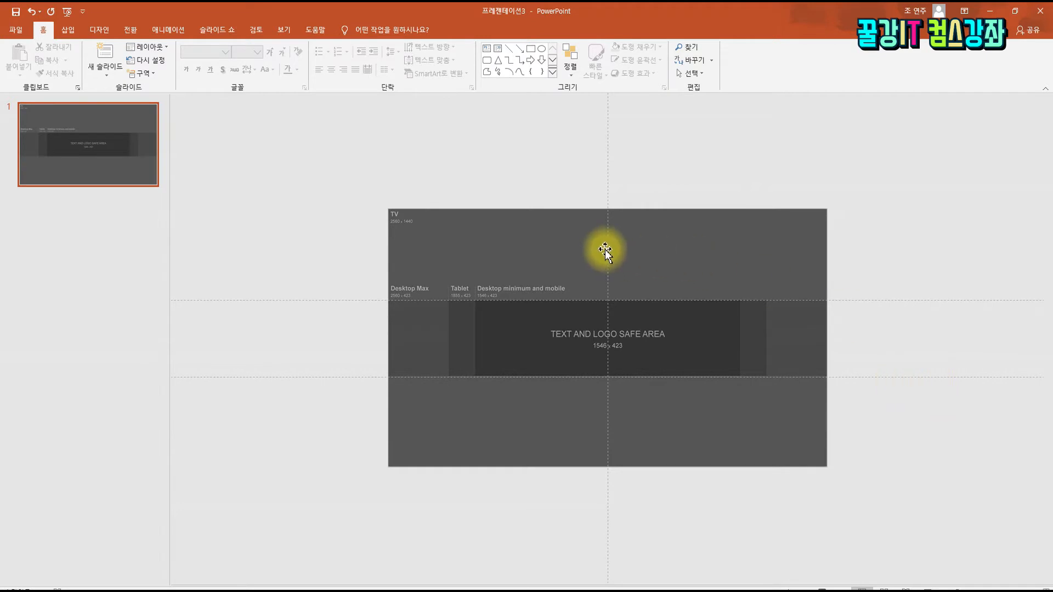
drag(607, 184, 475, 184)
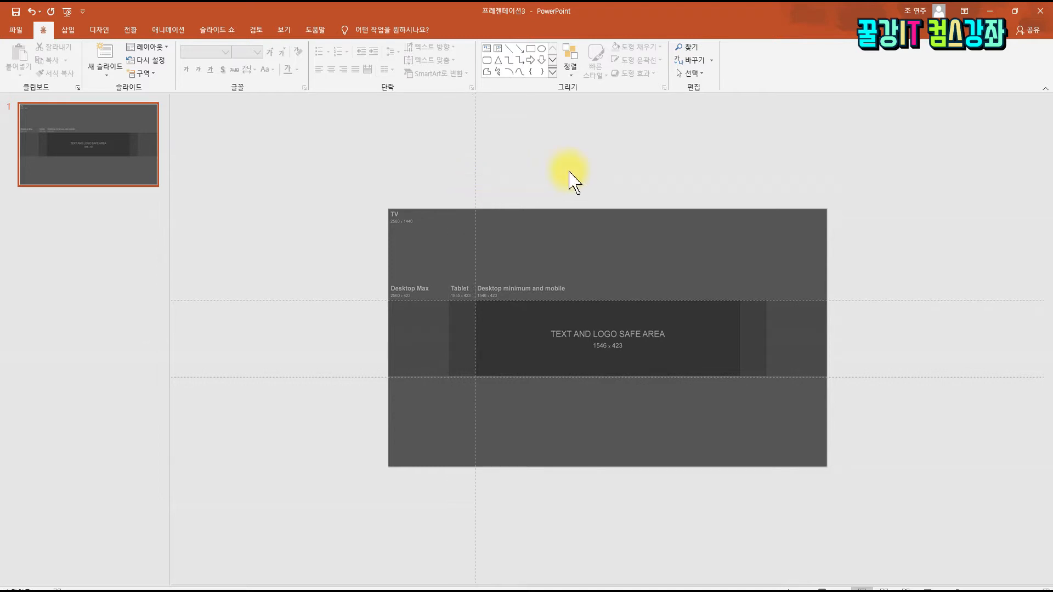
drag(475, 151, 740, 177)
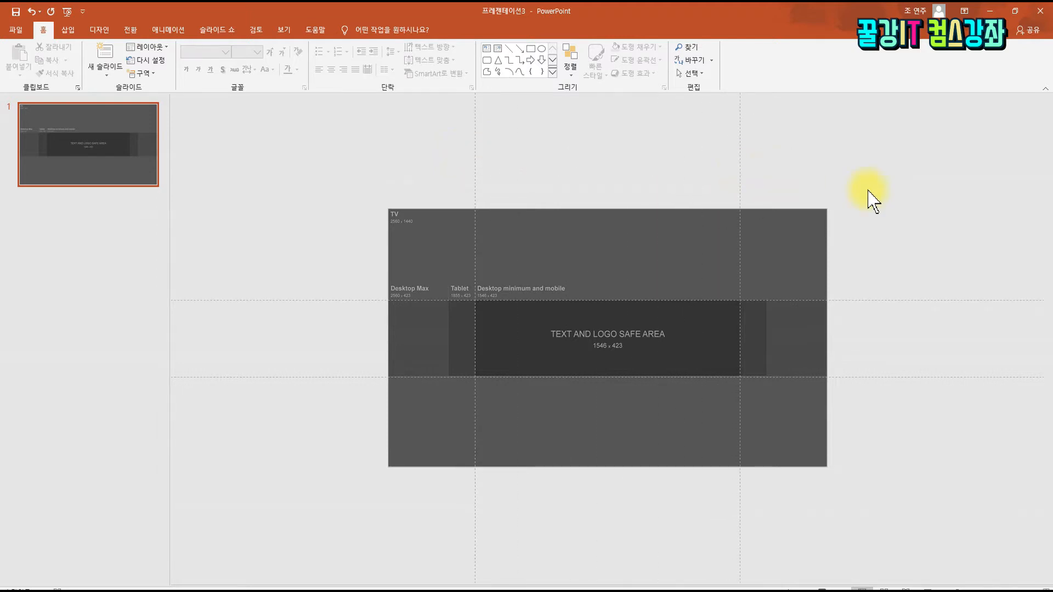
click(909, 211)
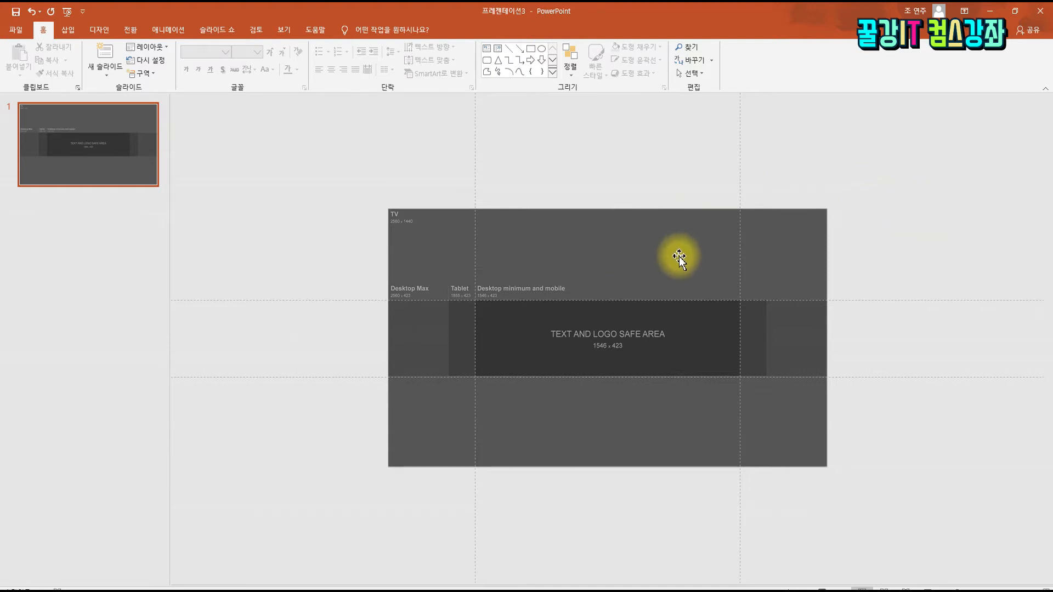
Step: Delete the channel art template picture from the slide, keeping the guides
click(636, 239)
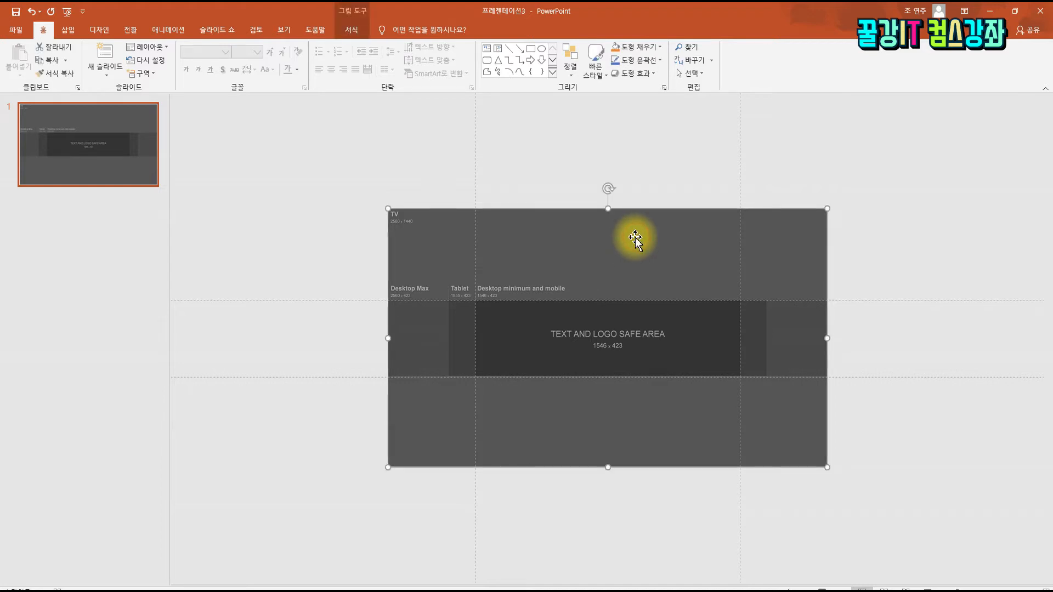
key(Delete)
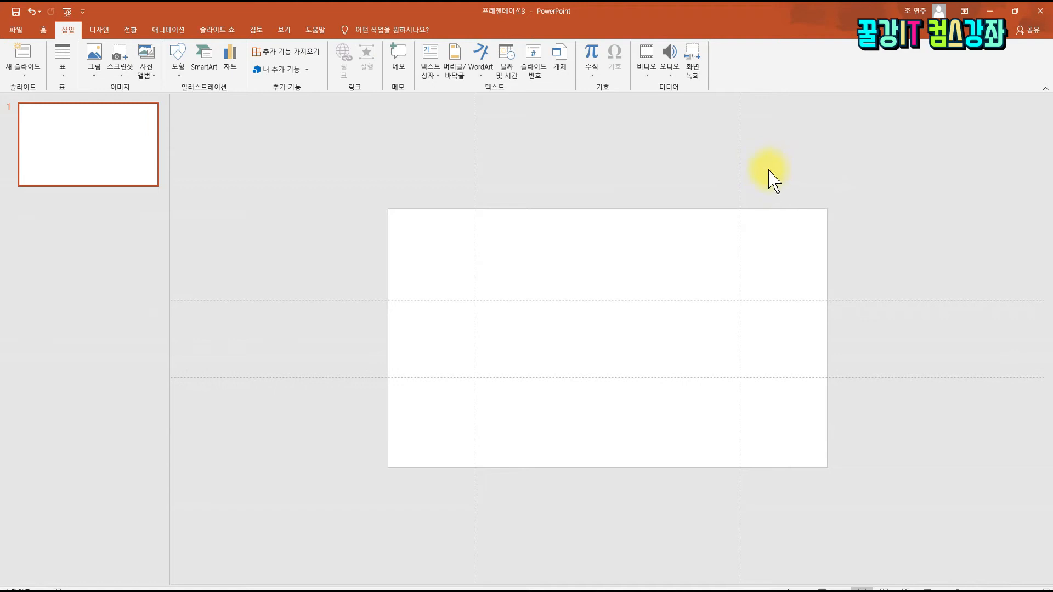
Step: Give the slide background a gradient fill, trying two blue presets before applying the gold Top Spotlight - Accent 4 preset
right_click(802, 153)
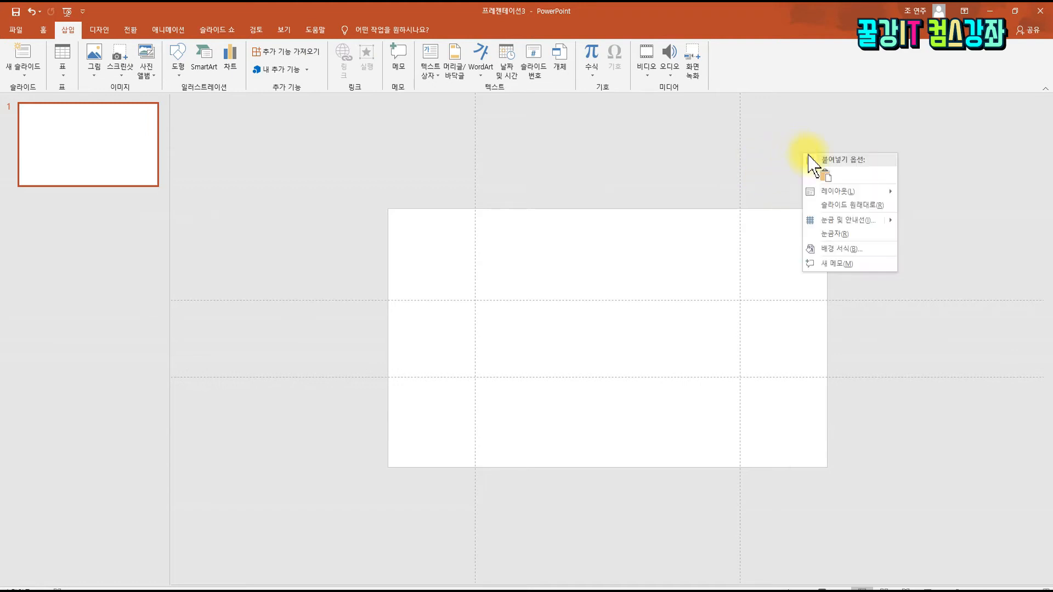
click(876, 250)
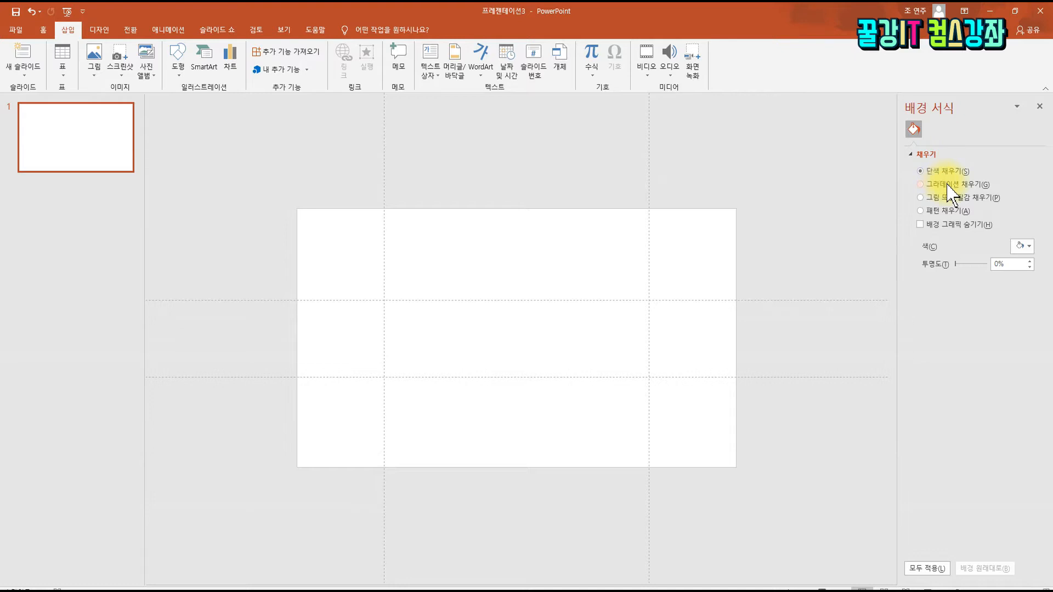
click(950, 192)
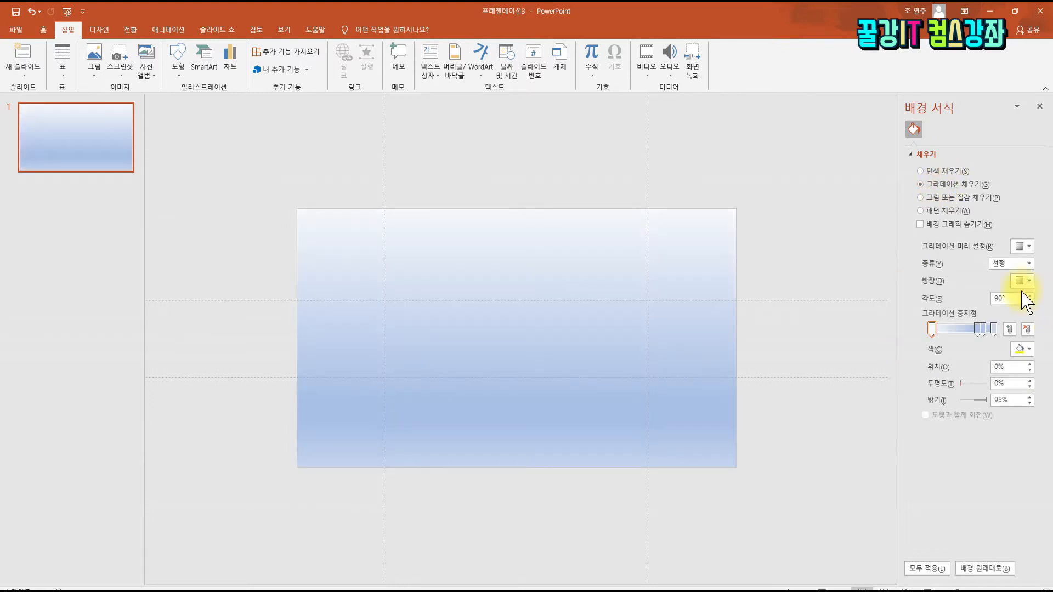
click(1021, 247)
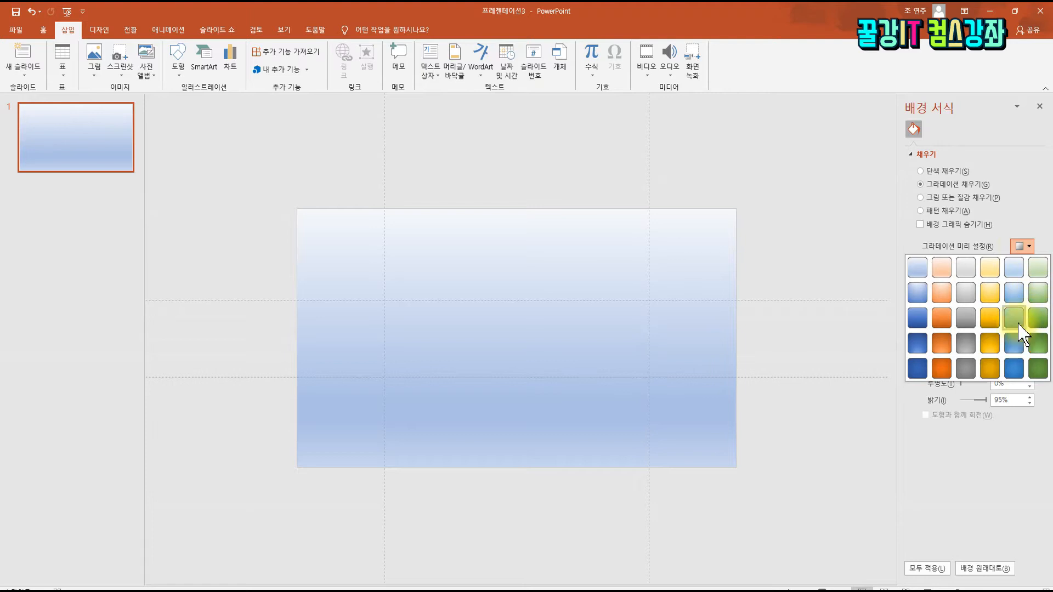
click(1015, 322)
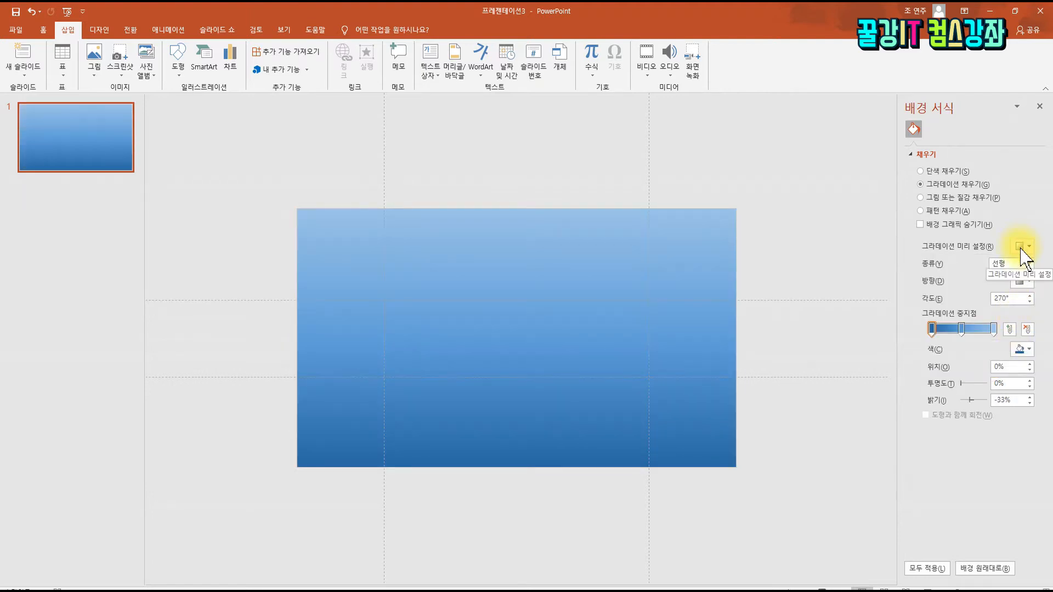
click(1021, 246)
click(914, 344)
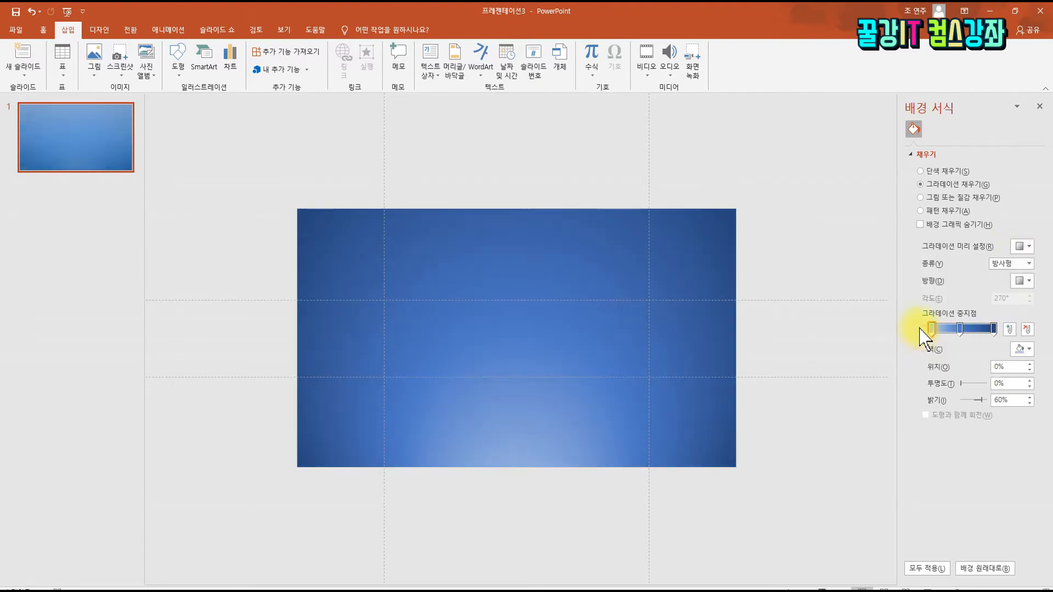
click(1021, 247)
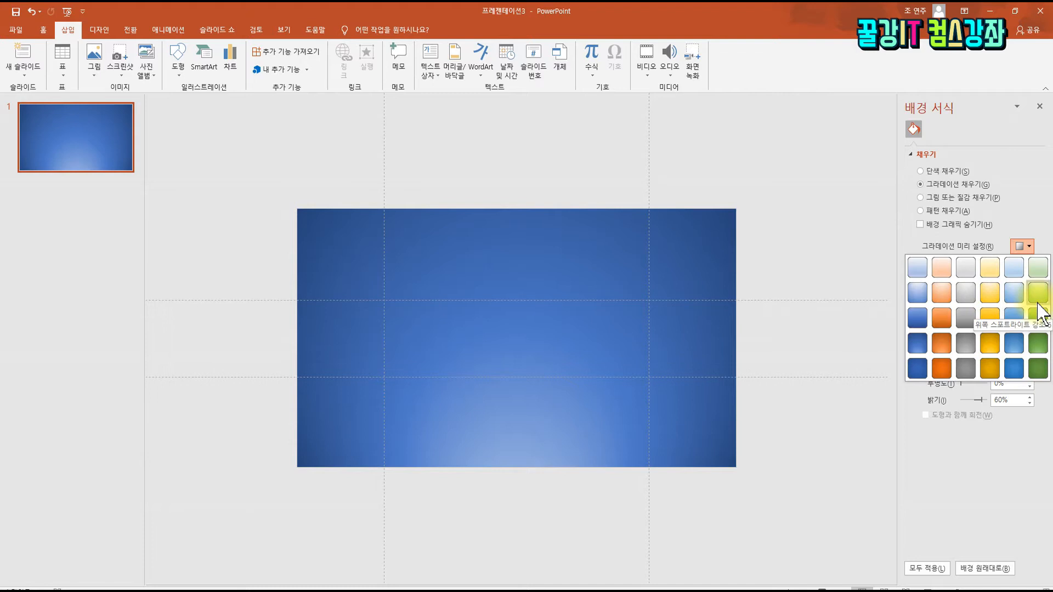
click(991, 296)
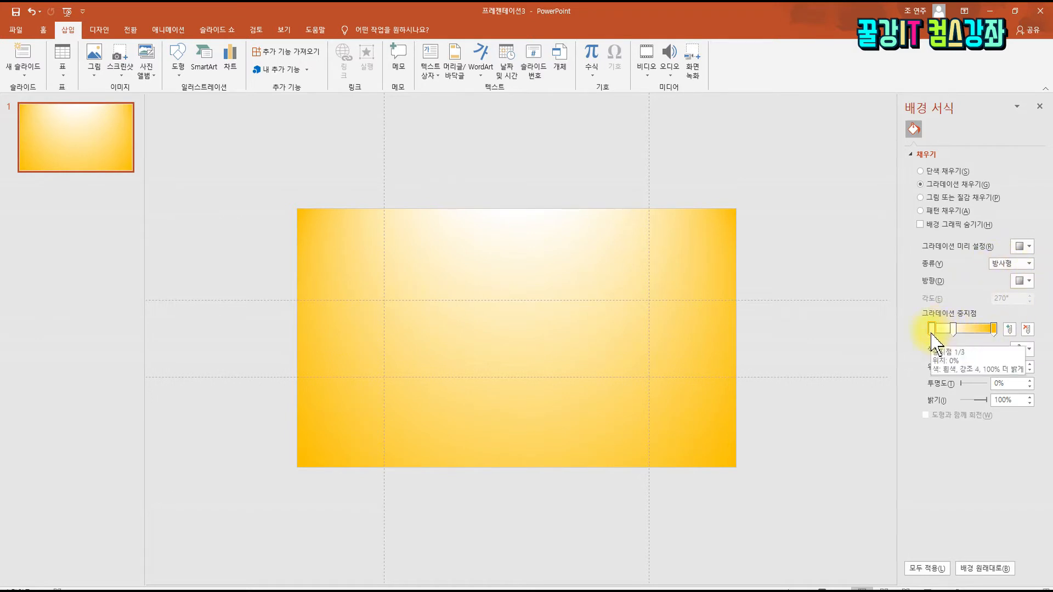
Step: Try the rectangular, radial and linear gradient types on the background, and set the type to path (경로형)
click(932, 332)
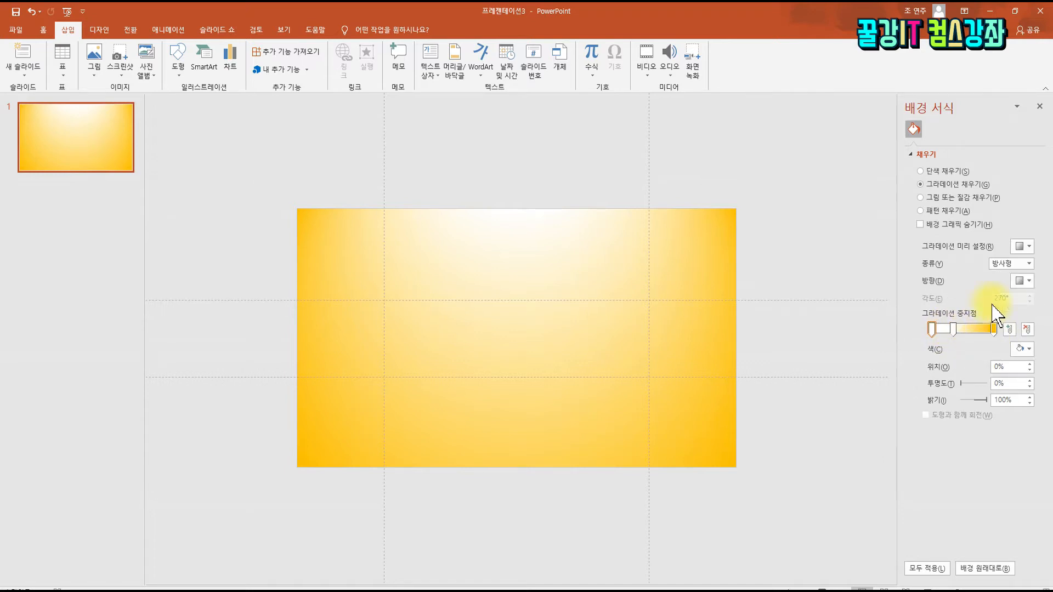
click(1025, 264)
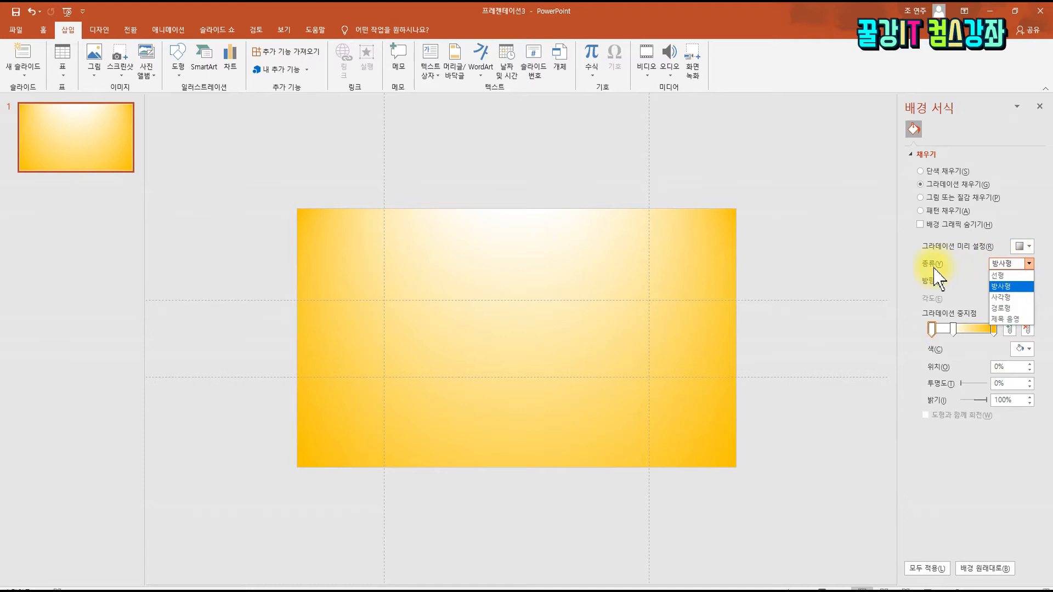
click(1008, 301)
click(1009, 264)
click(1010, 287)
click(1011, 264)
click(1009, 279)
click(1008, 266)
click(1014, 308)
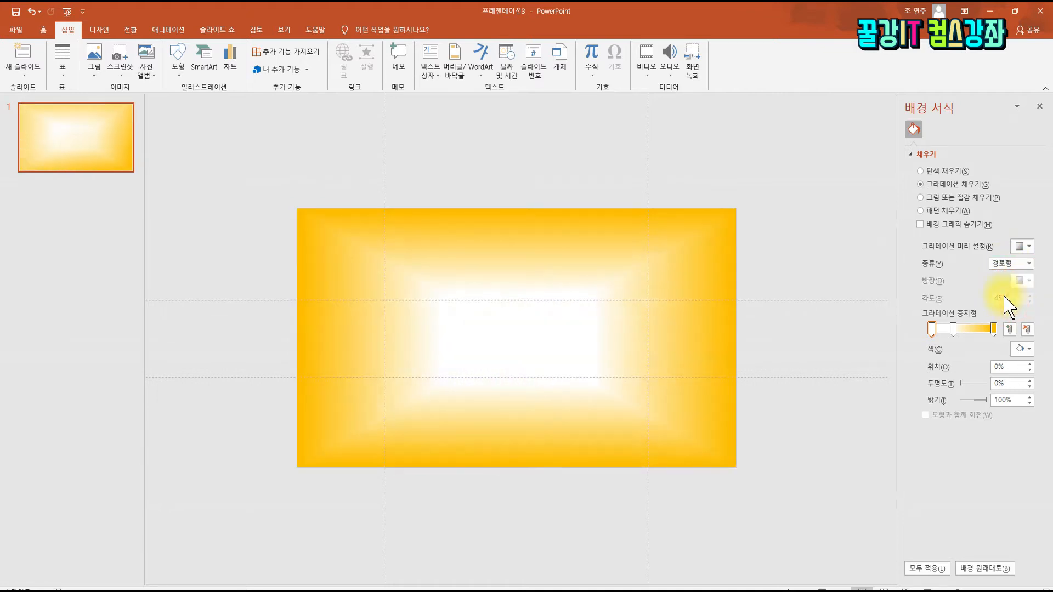
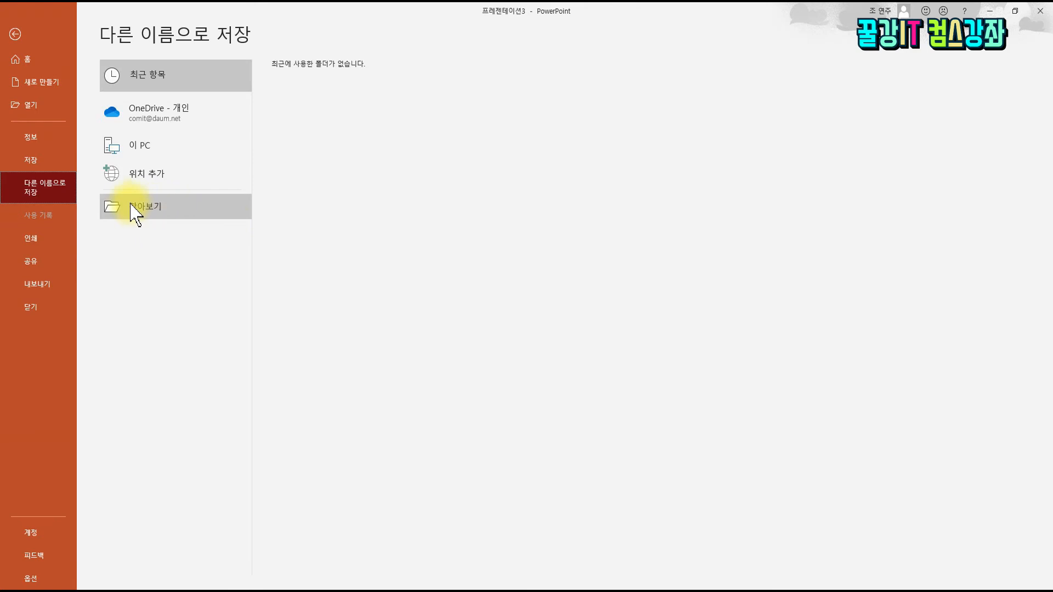
Step: Choose the desktop's Channel Art Templates folder for saving a copy and name the file 채널아트
click(147, 208)
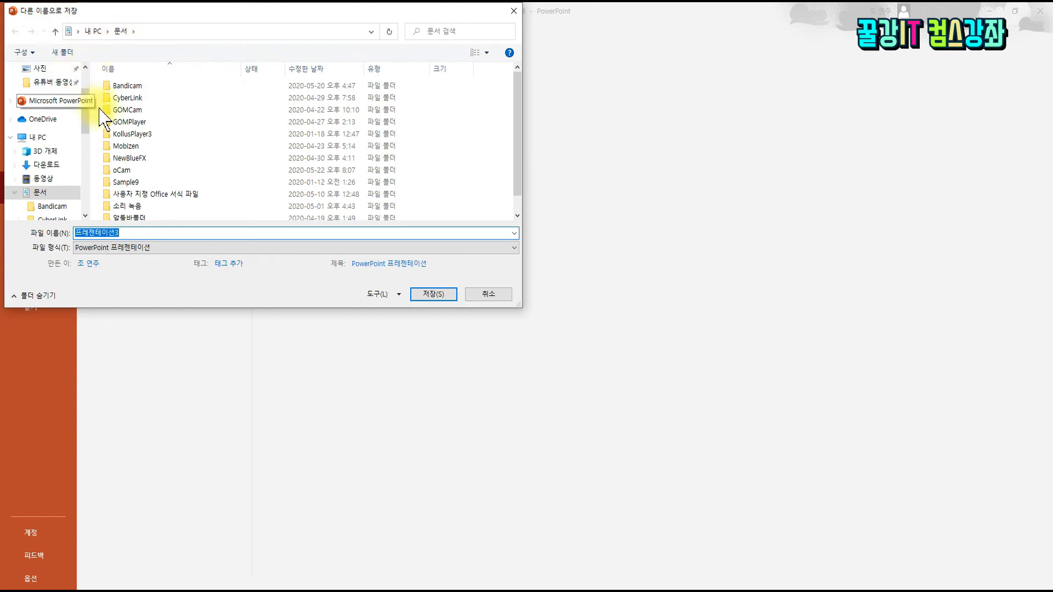
drag(82, 106, 93, 91)
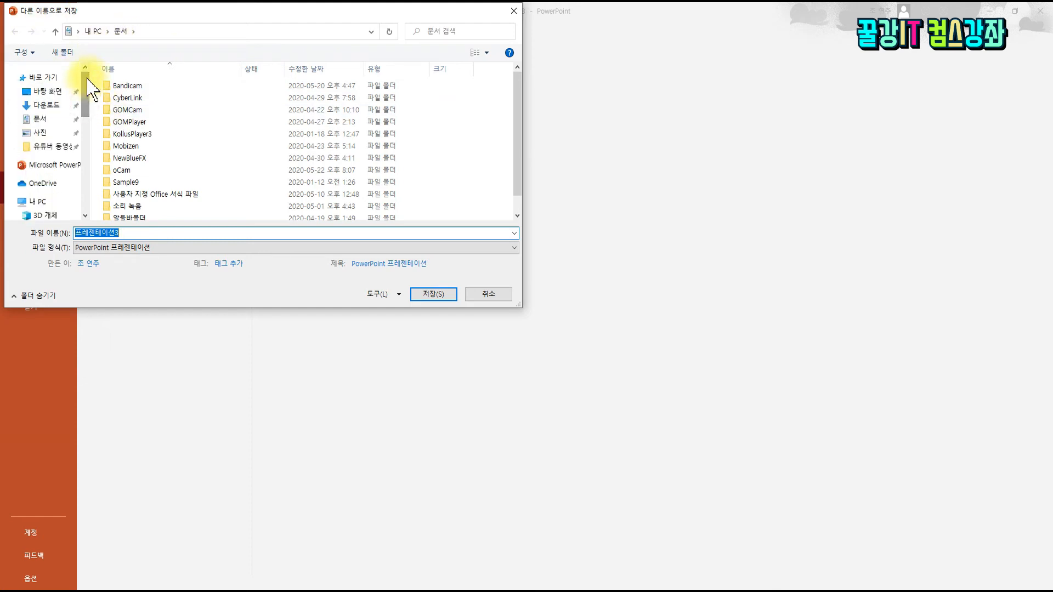
click(56, 94)
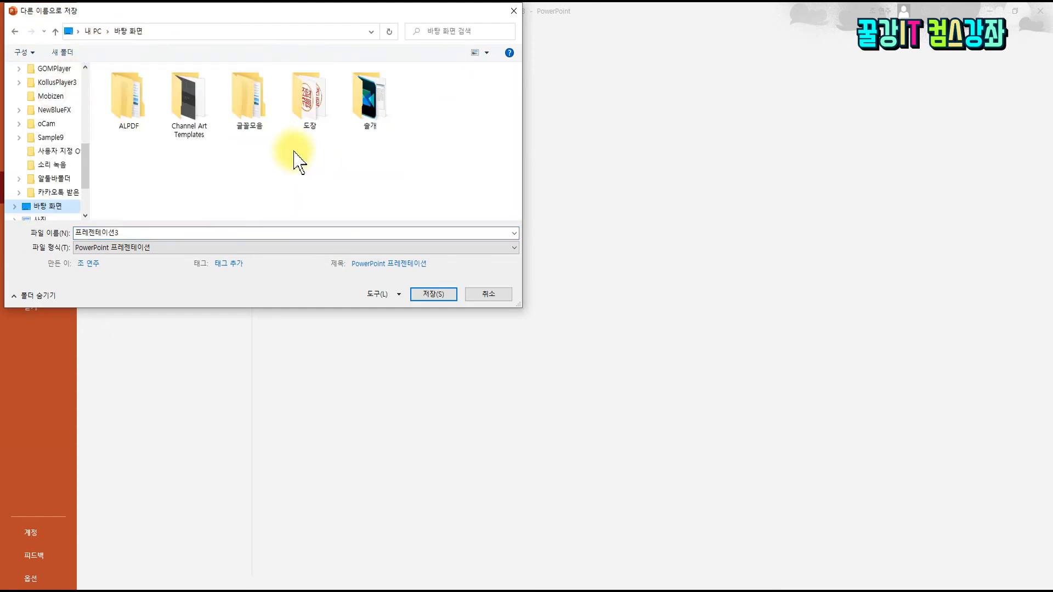
double_click(186, 93)
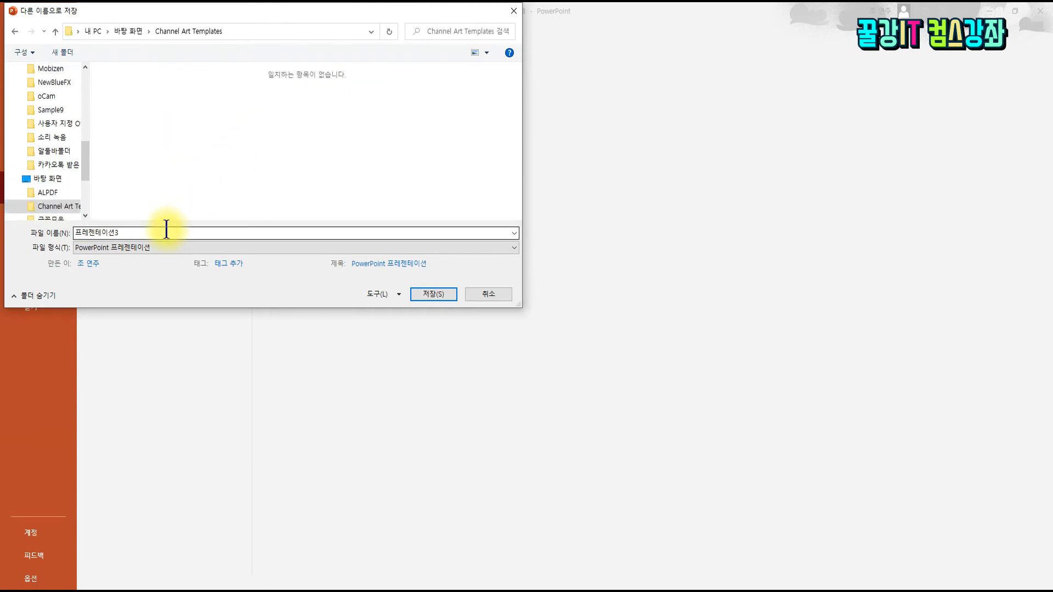
double_click(166, 229)
text(ㅊㅐ널아)
text(트)
Step: Set the file type to PNG and export only the current slide
click(149, 247)
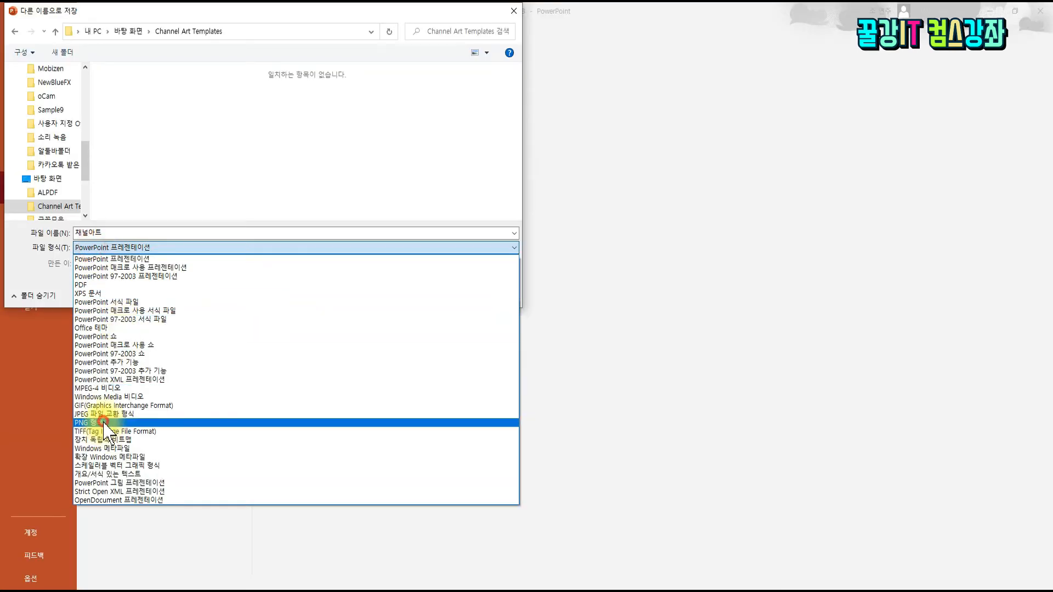
click(103, 423)
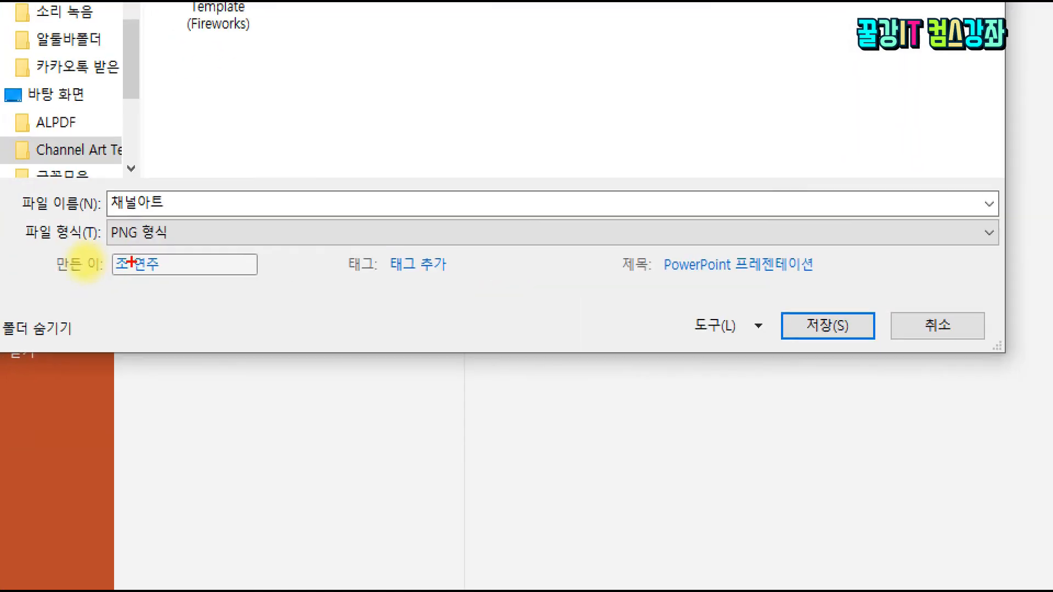
mouse_move(16, 216)
mouse_down()
mouse_move(188, 257)
mouse_move(190, 248)
mouse_up()
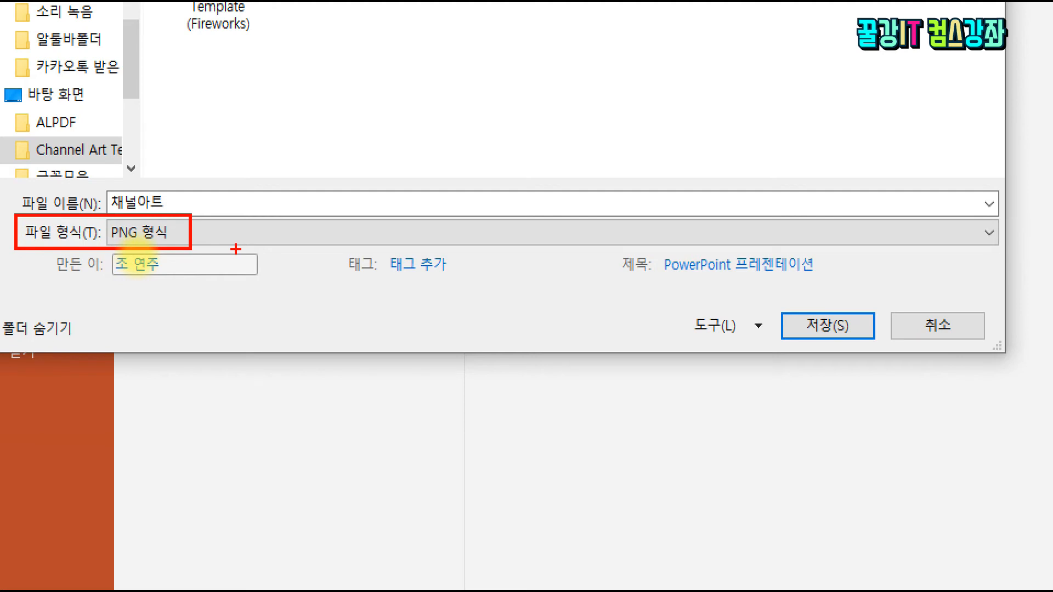
key(Escape)
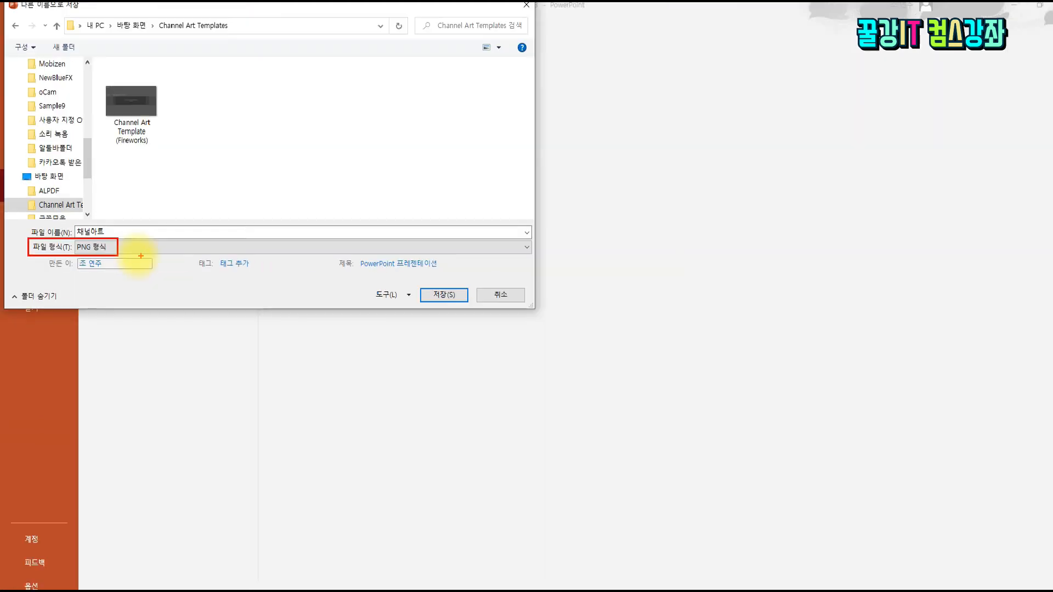
click(424, 296)
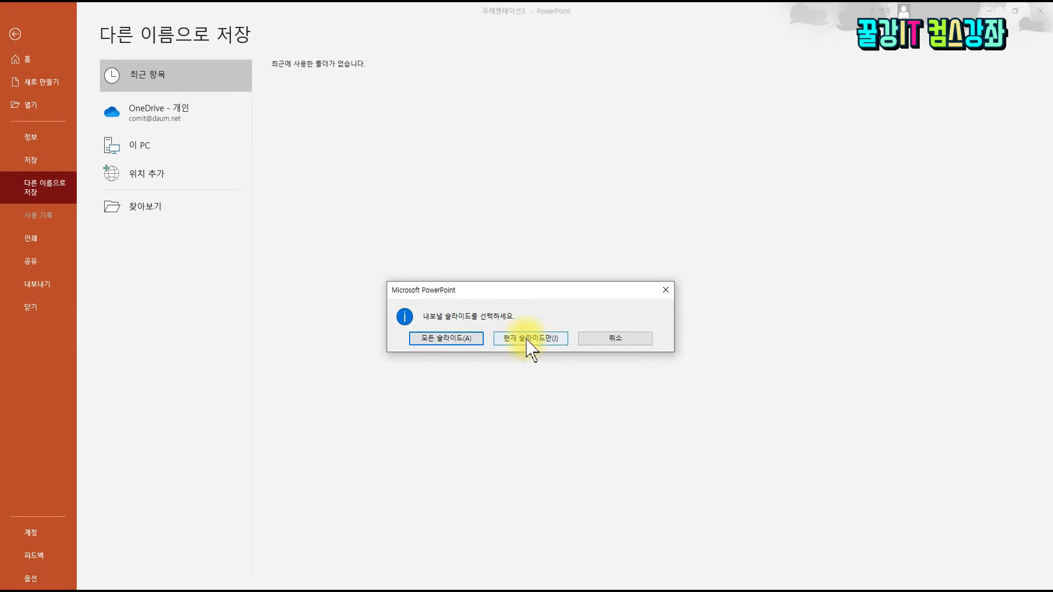
click(527, 339)
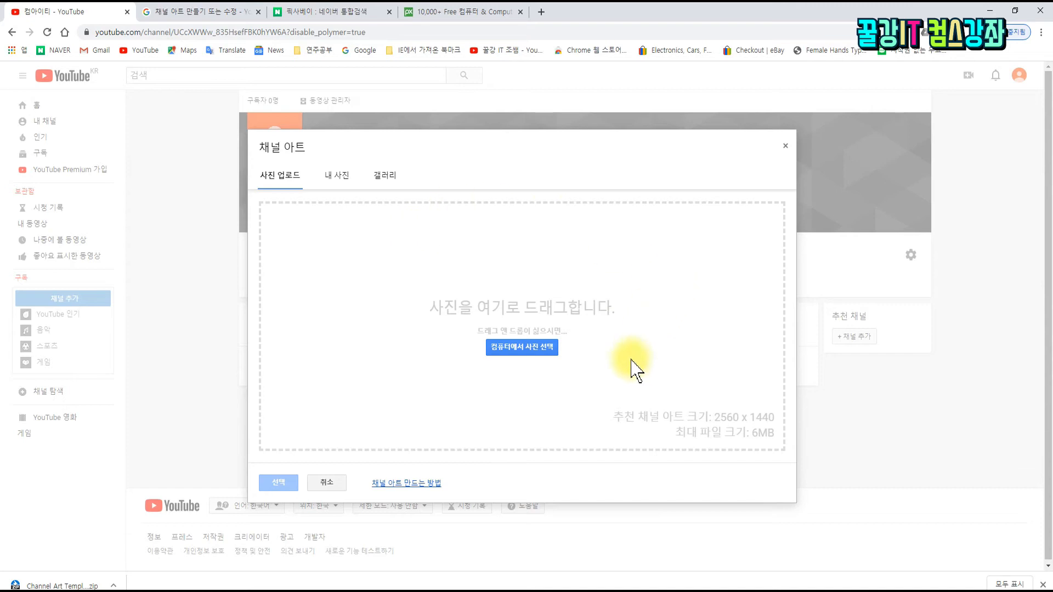
Step: On the YouTube channel page, upload 채널아트 from the desktop's Channel Art Templates folder and apply it as the channel art
click(530, 352)
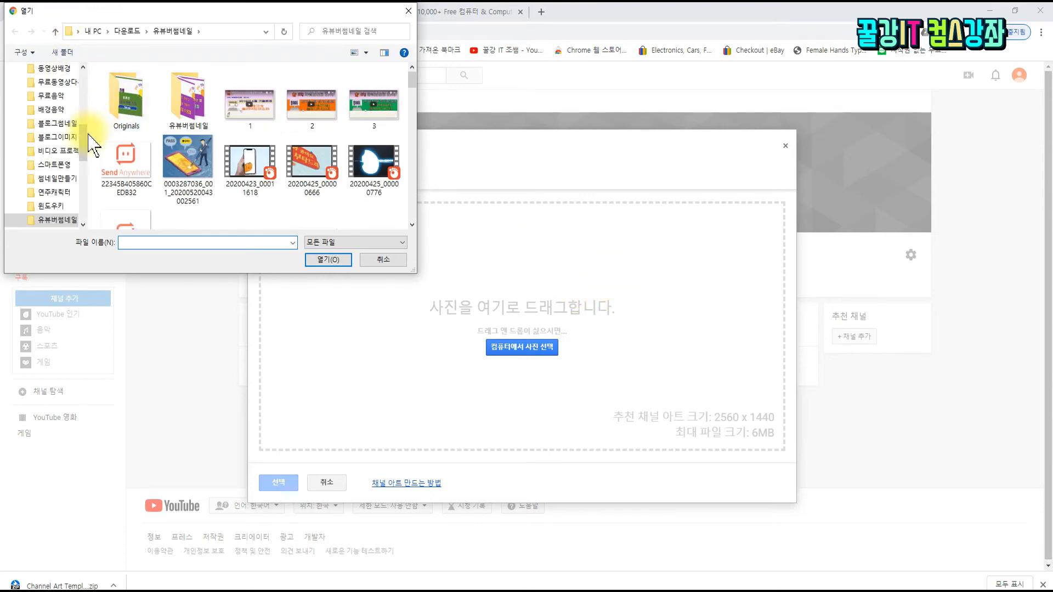
drag(86, 134, 85, 83)
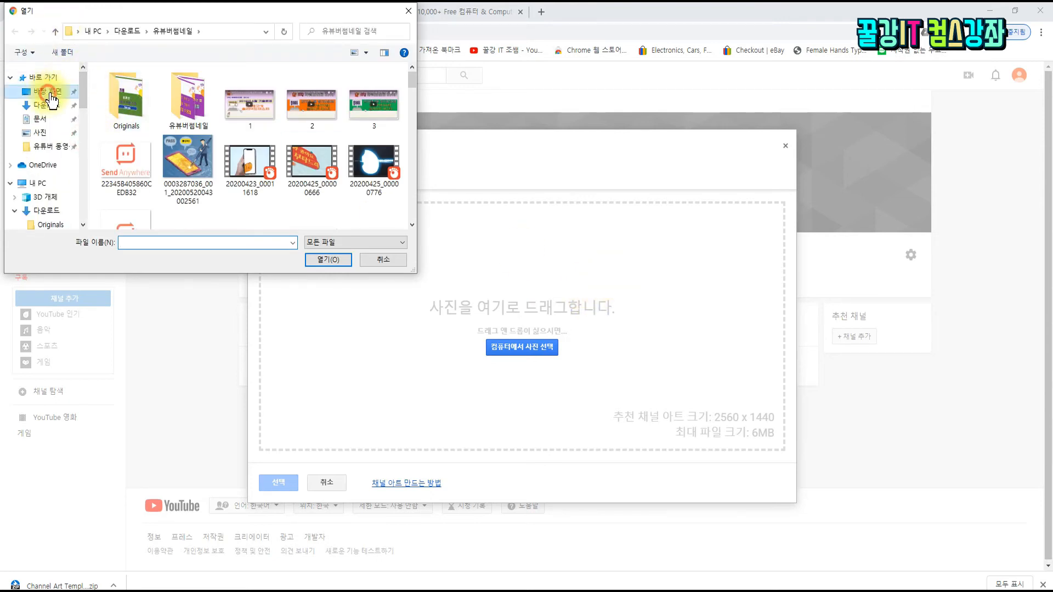
click(49, 93)
click(198, 102)
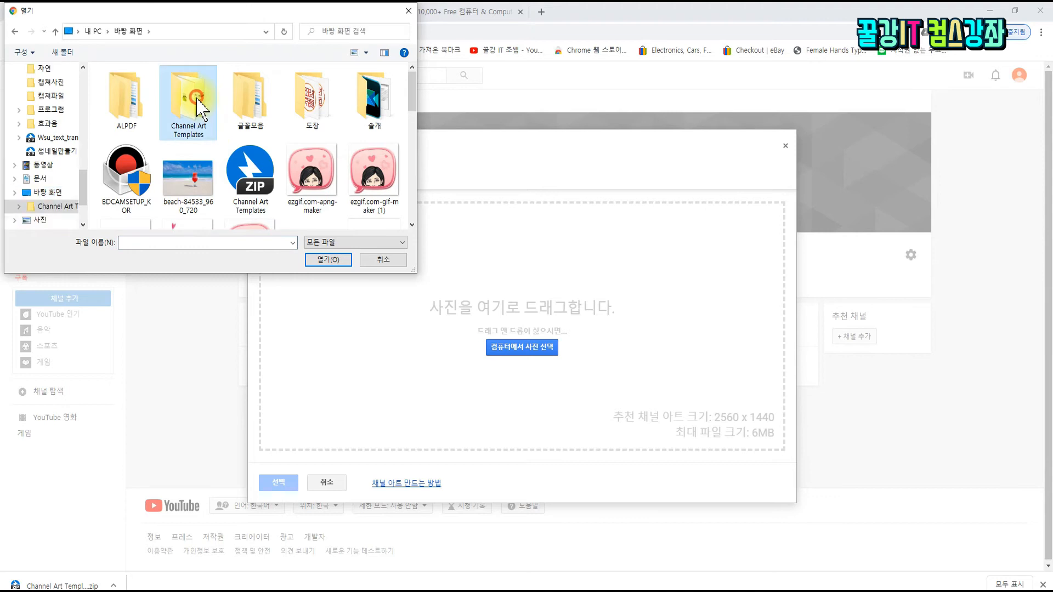
double_click(197, 102)
double_click(261, 124)
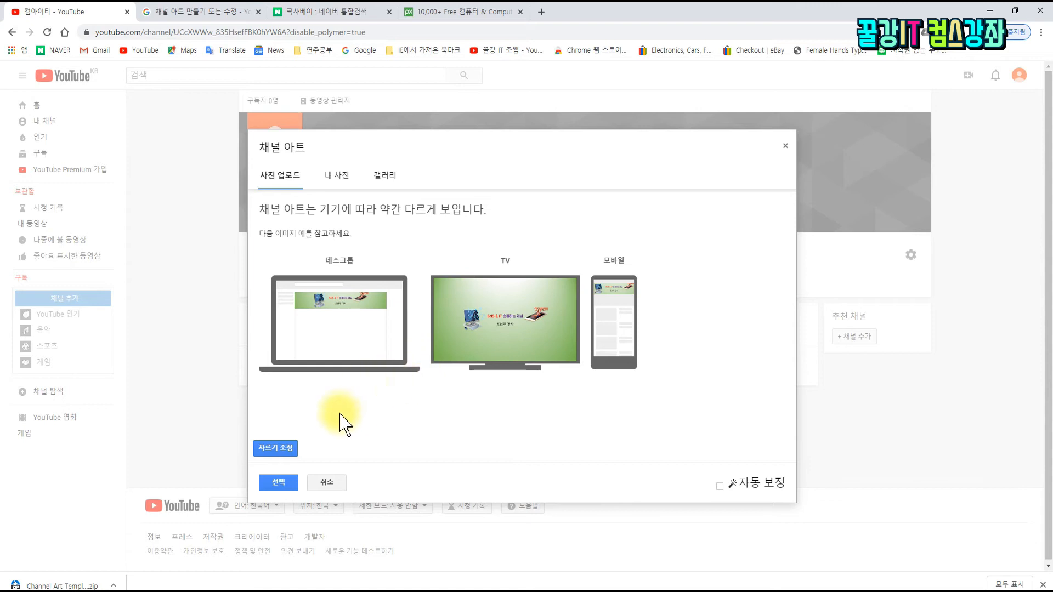
click(284, 485)
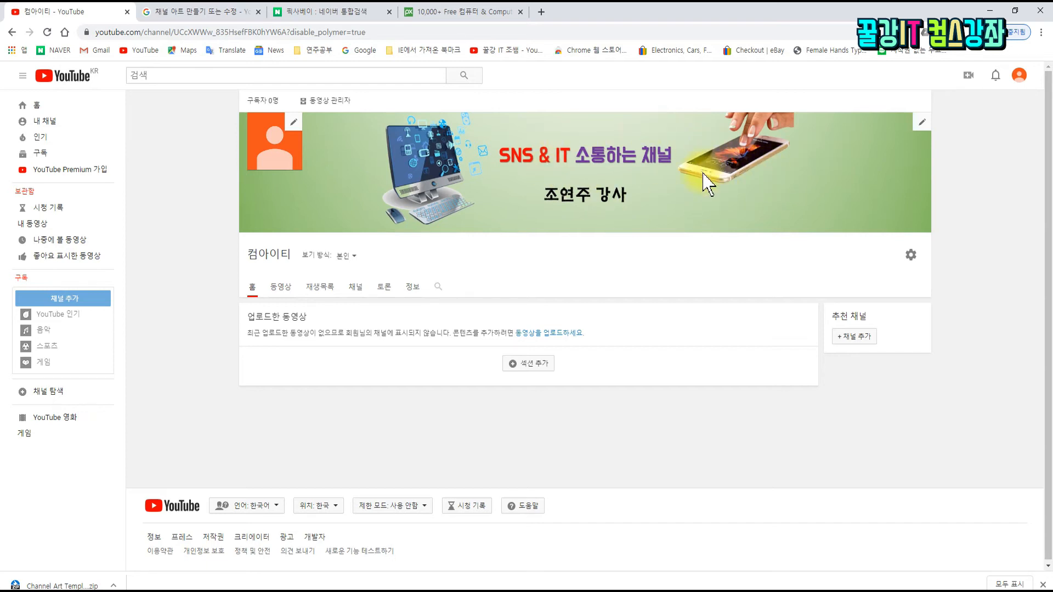
click(924, 125)
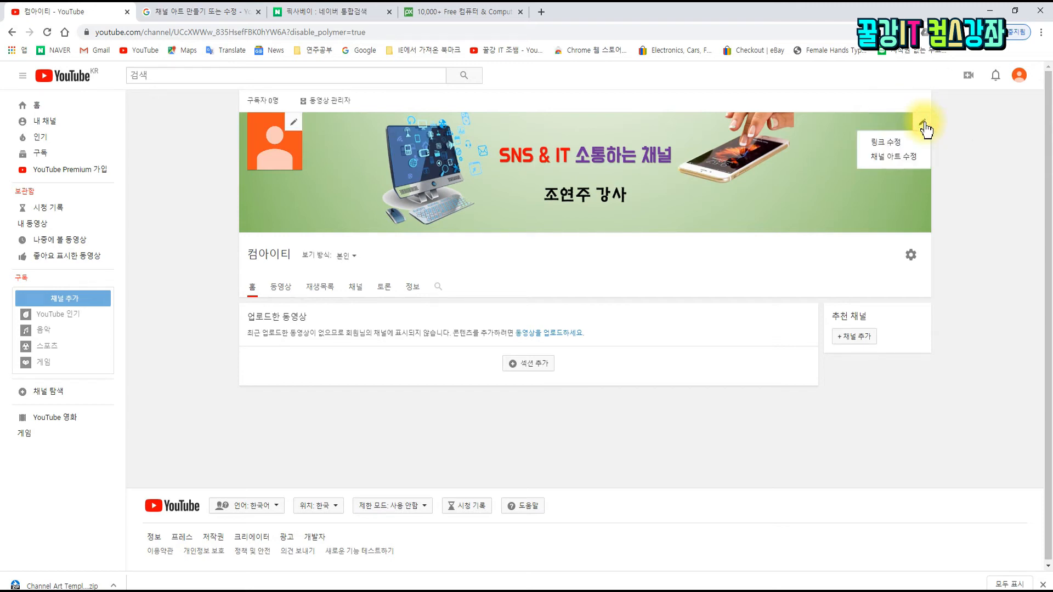
click(898, 165)
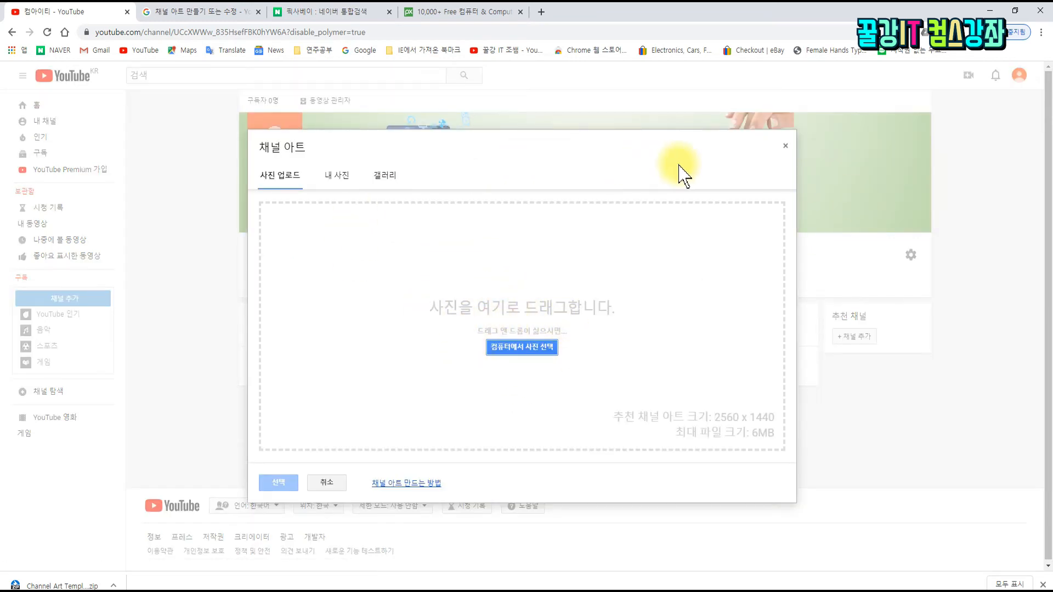
click(786, 147)
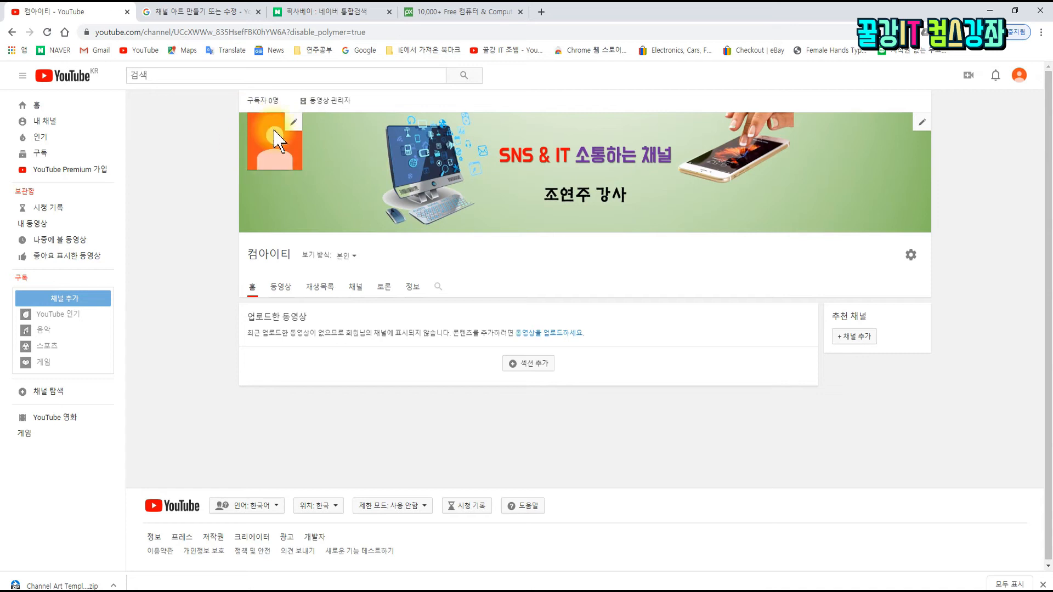
Step: Start editing the YouTube channel icon and continue to the linked brand account's icon settings
click(294, 128)
click(295, 125)
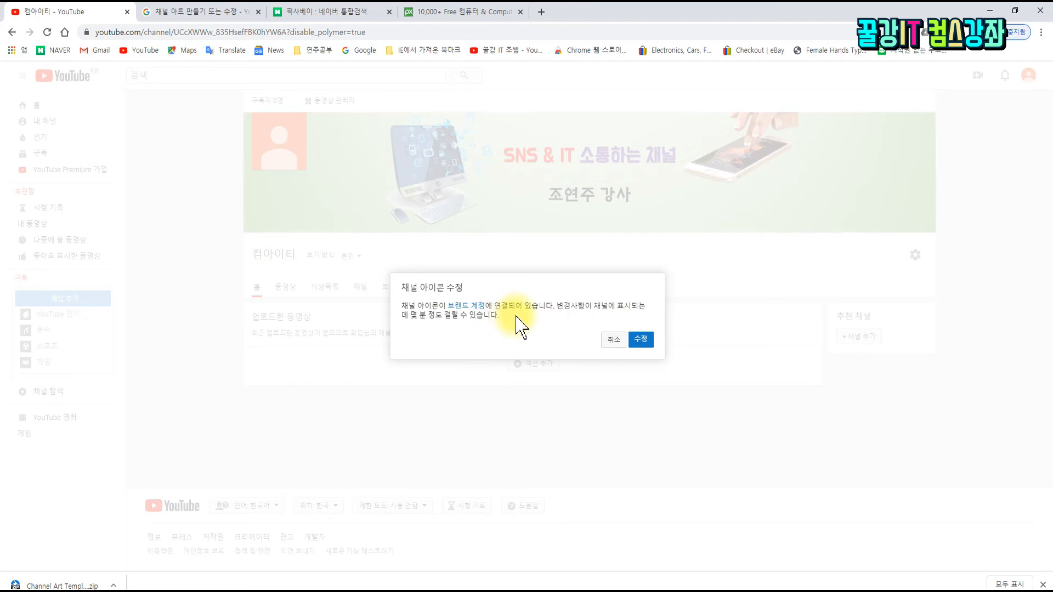
click(641, 340)
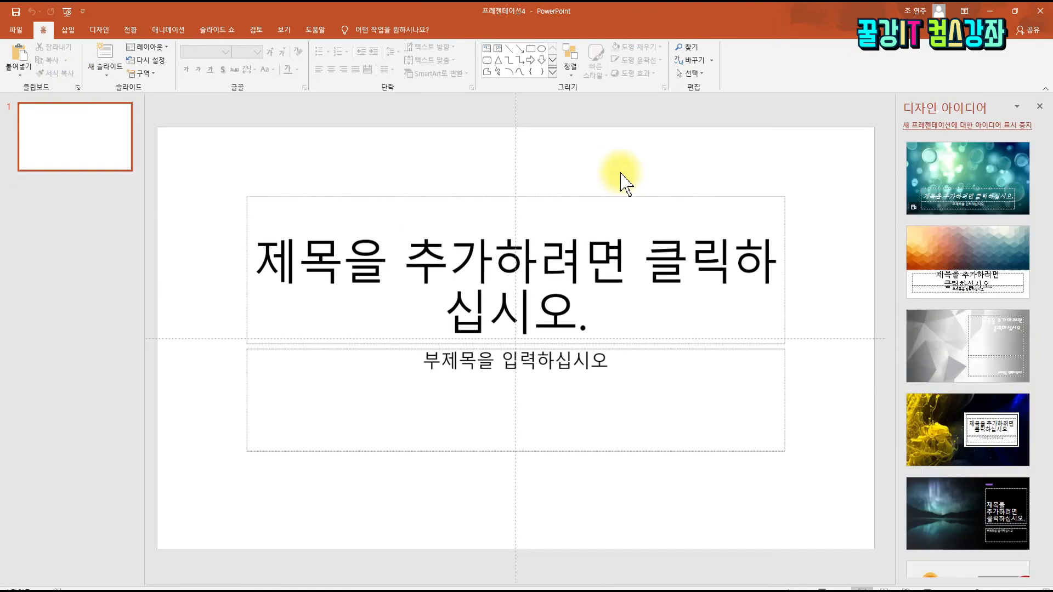
Step: Switch the slide size to custom and set the width to 800 px, cancelling the content-scaling choice
click(99, 31)
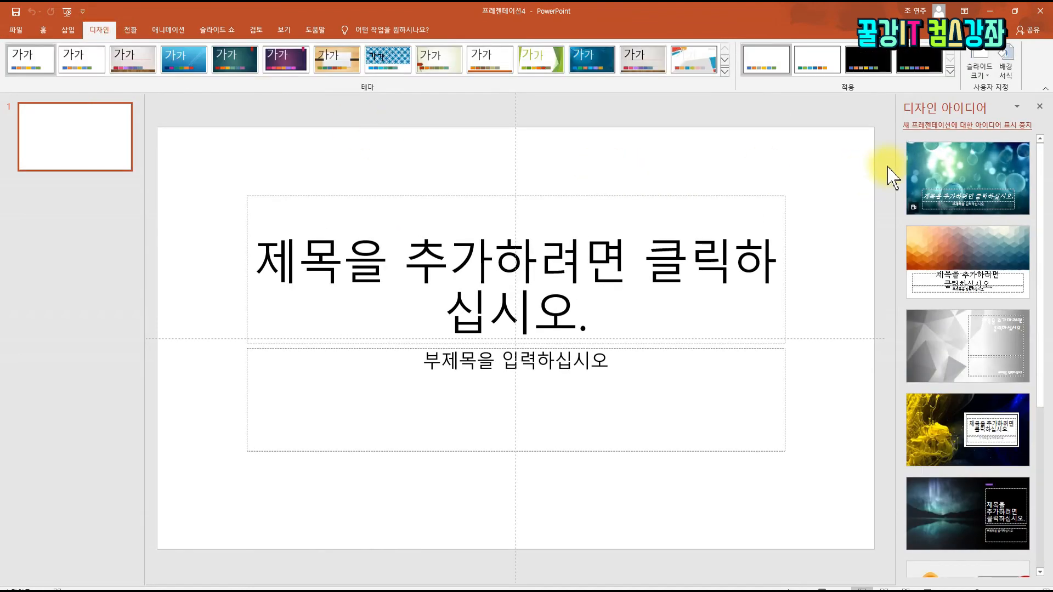
click(1039, 106)
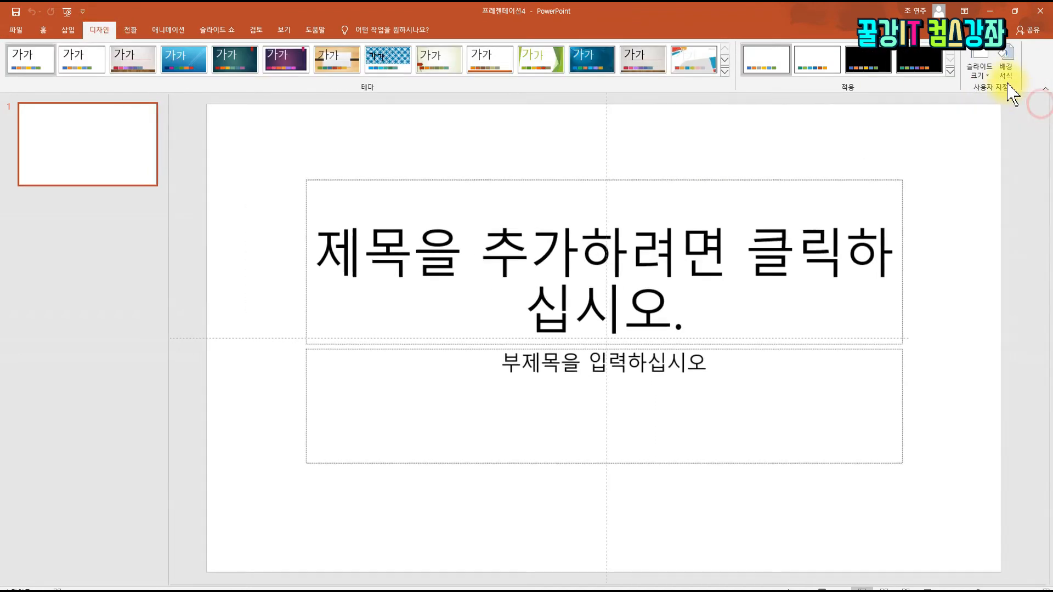
click(979, 71)
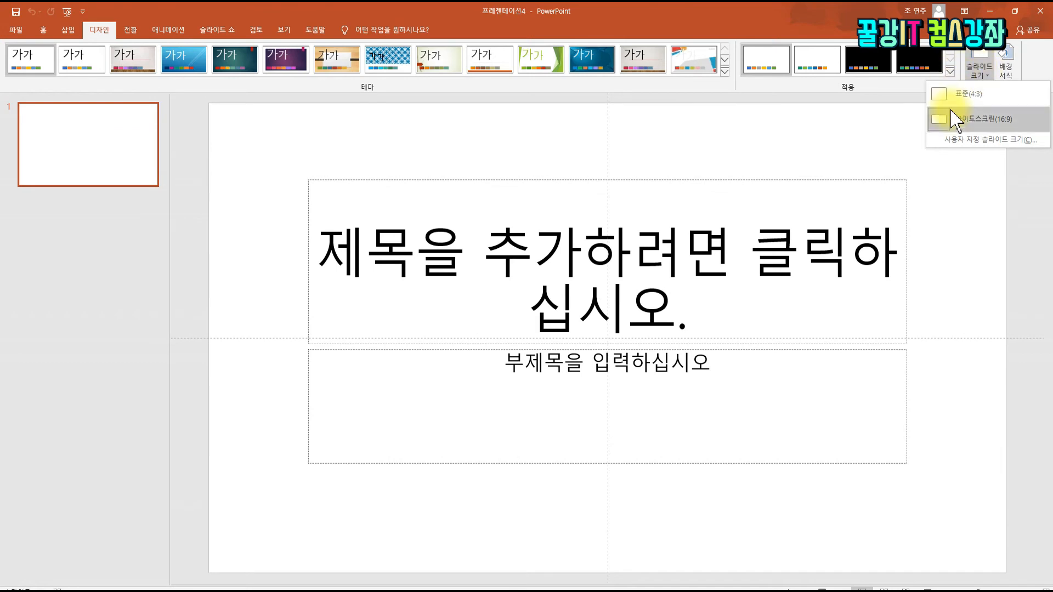
click(982, 141)
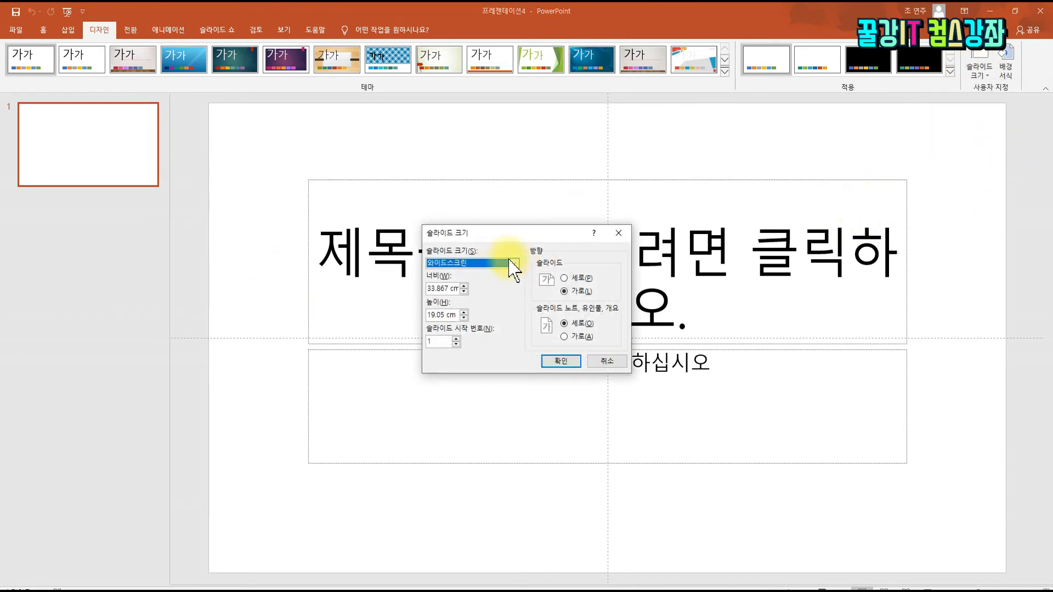
click(508, 263)
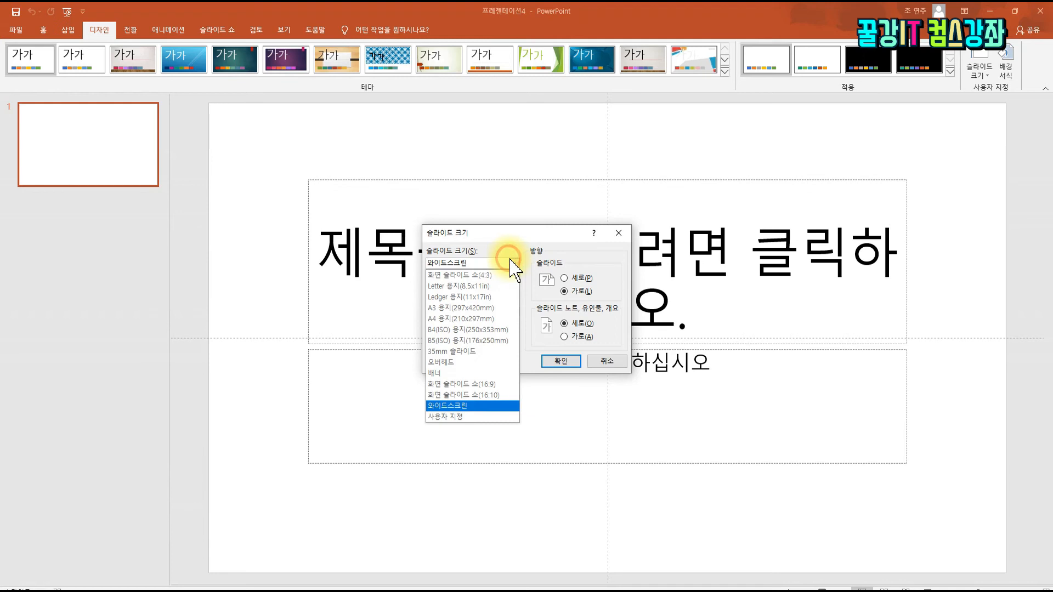
click(464, 418)
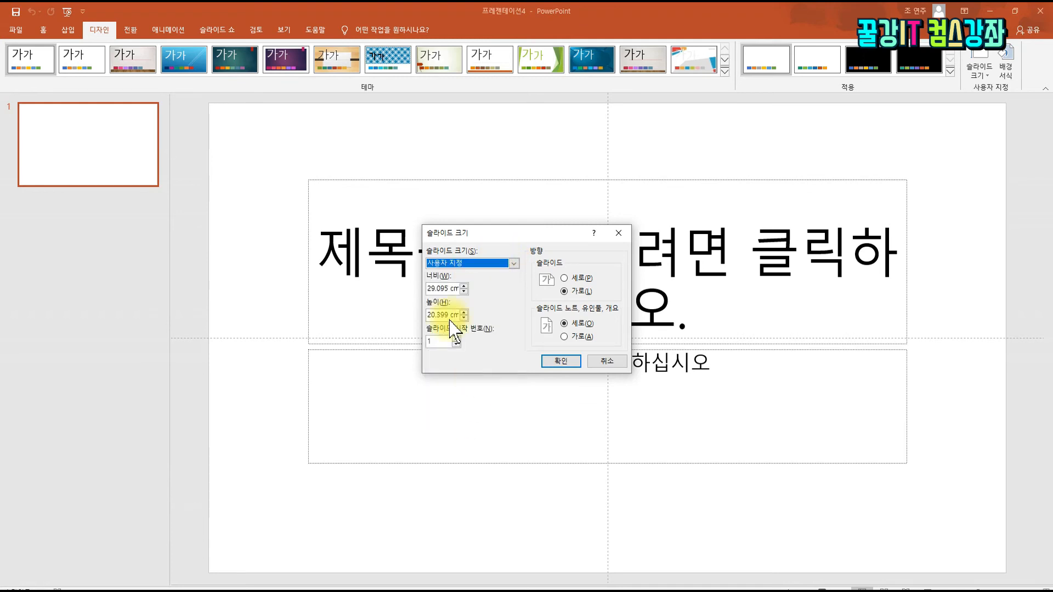
drag(450, 288, 398, 289)
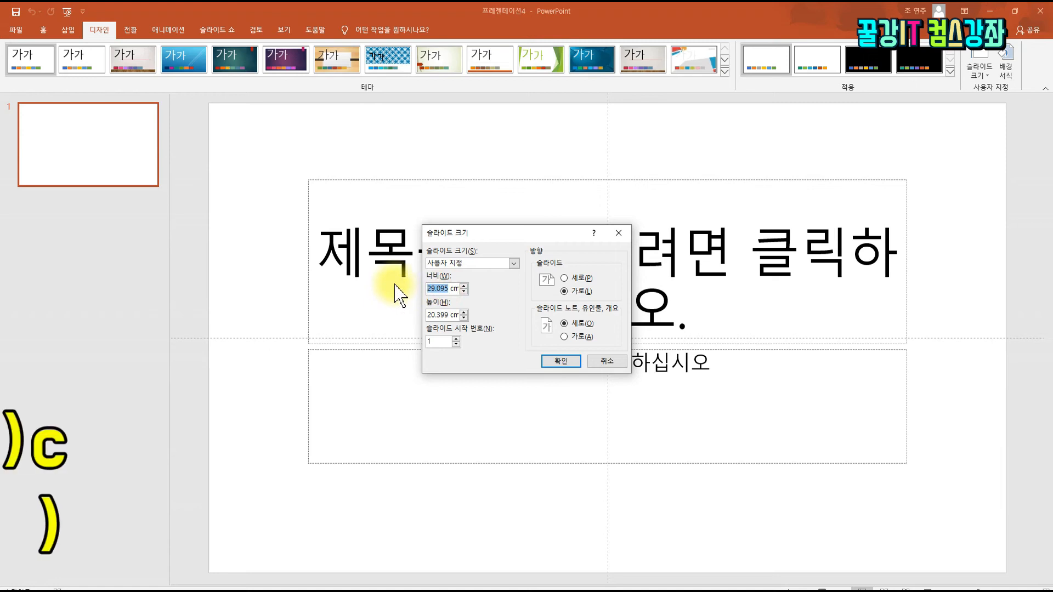
text(800PX)
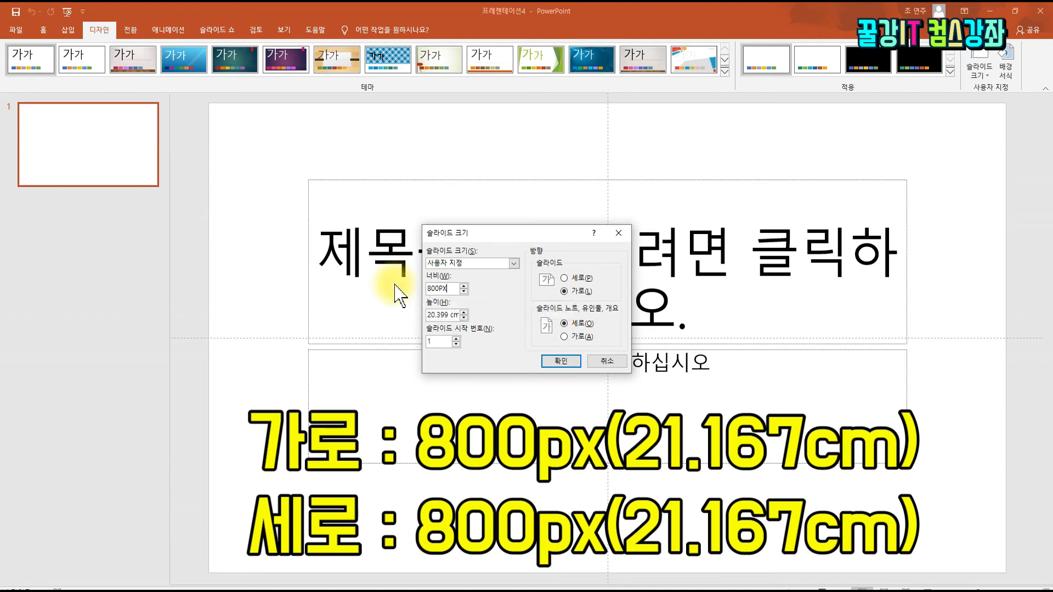
key(Return)
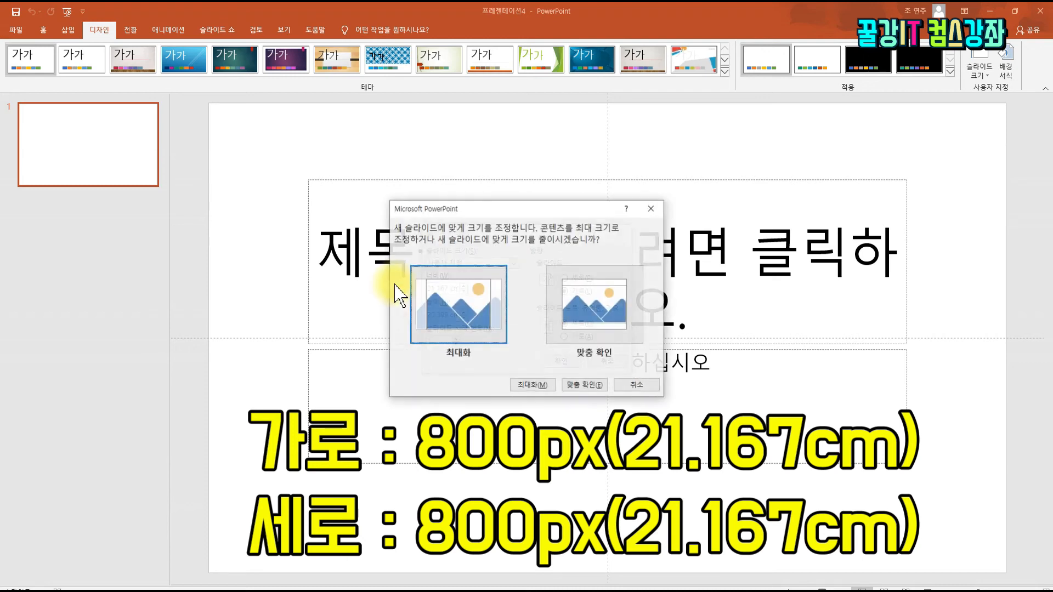
click(636, 385)
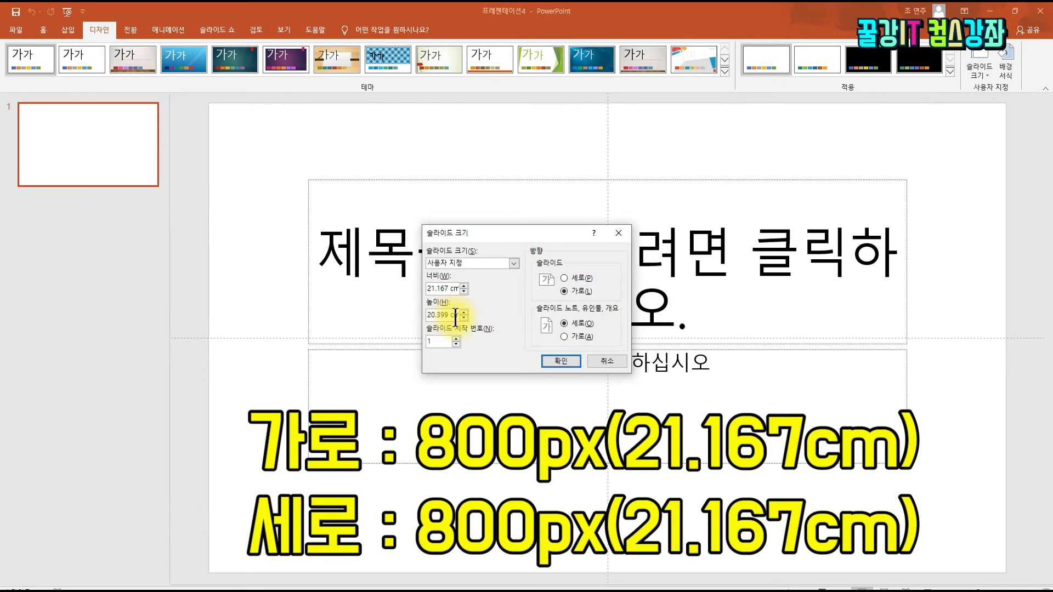
Step: Set the slide height to 800 px and apply the size, scaling the content to ensure fit
drag(455, 316, 404, 305)
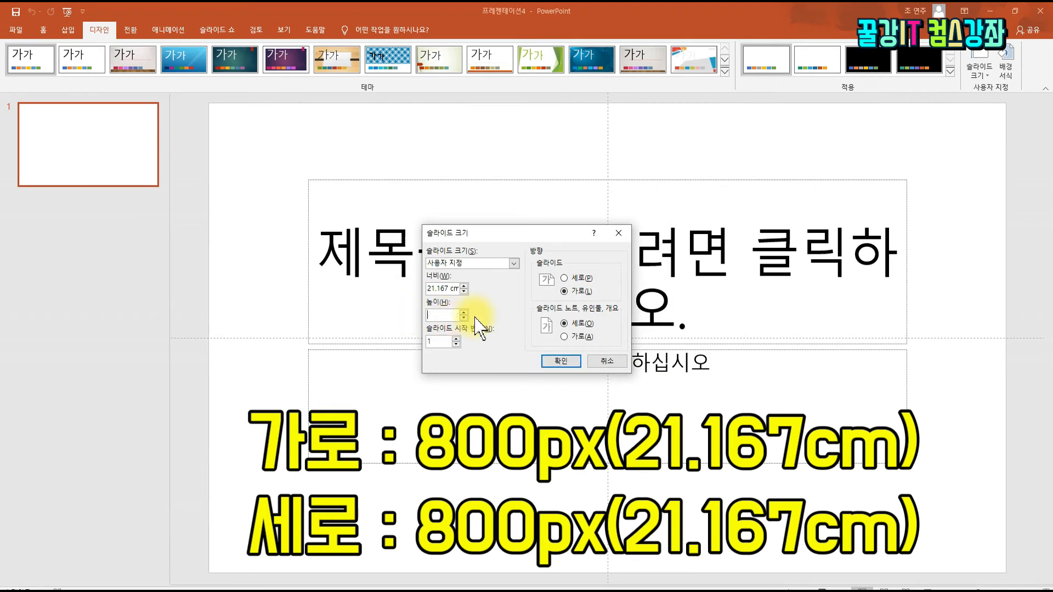
text(800)
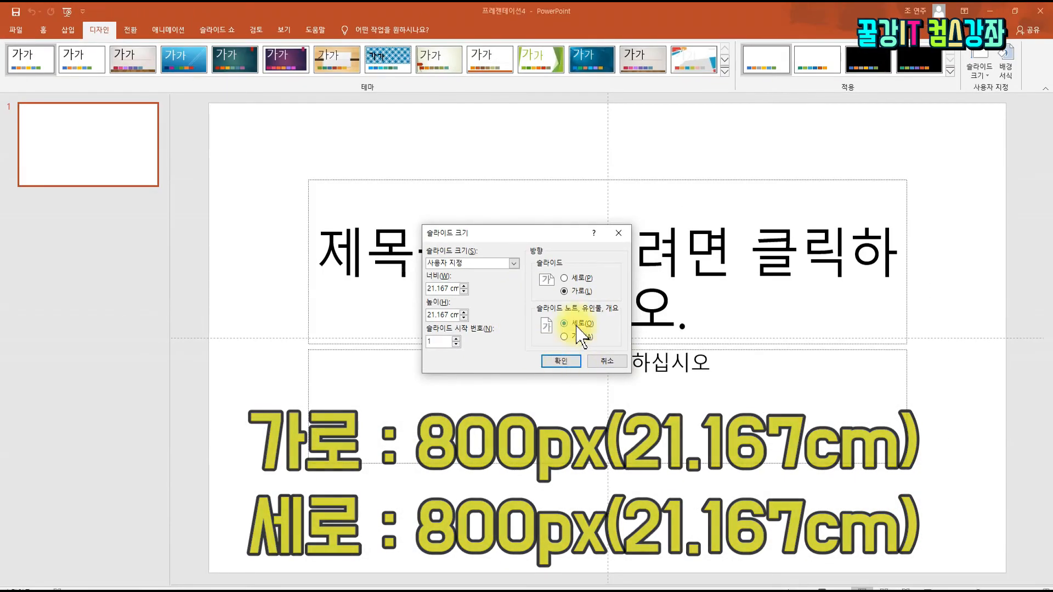
click(565, 359)
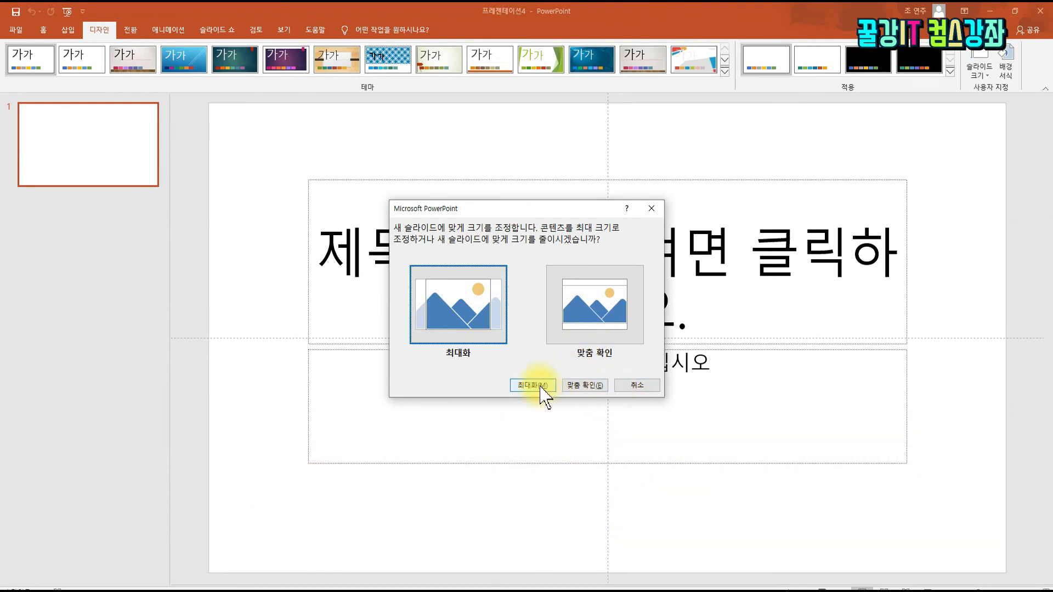
click(586, 386)
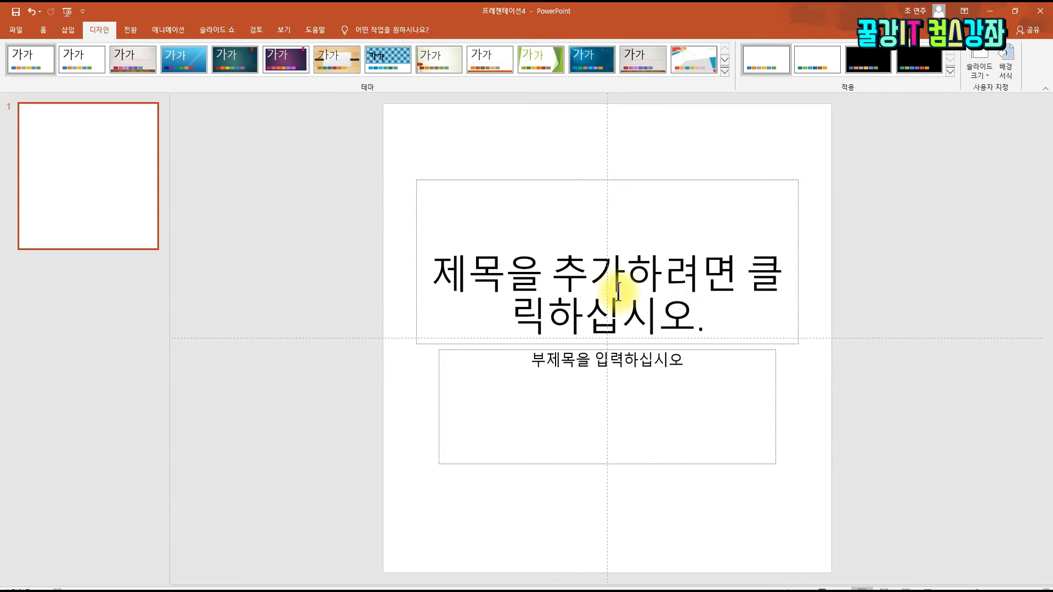
Step: Change the slide's layout to the blank layout (빈 화면)
click(44, 30)
click(151, 49)
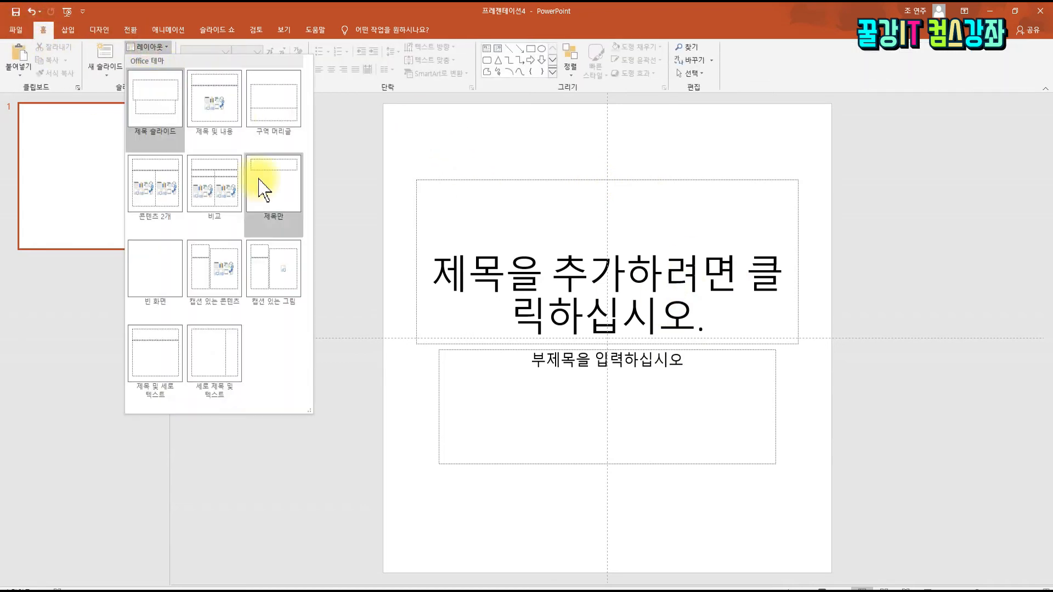
click(165, 277)
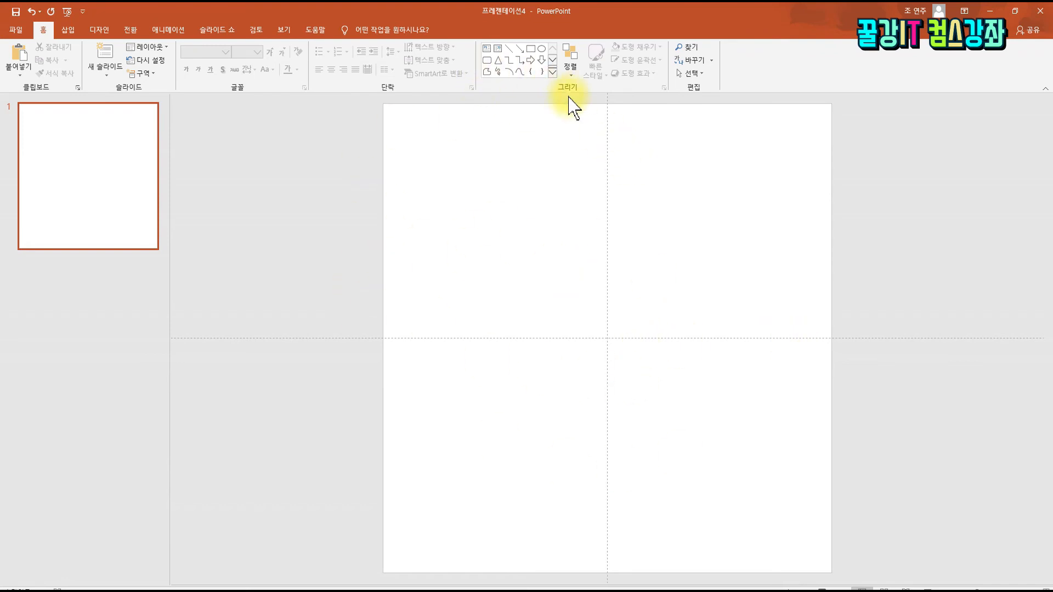
Step: Draw a circle about 21.17 cm across from the slide's centre, fill it with standard orange and remove its outline
click(539, 50)
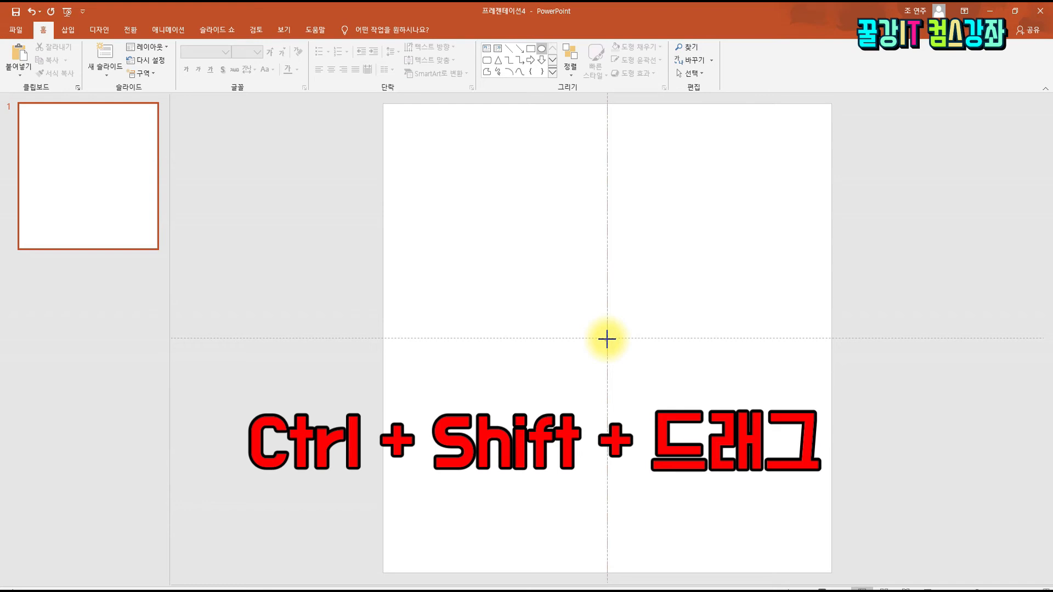
drag(614, 337, 830, 249)
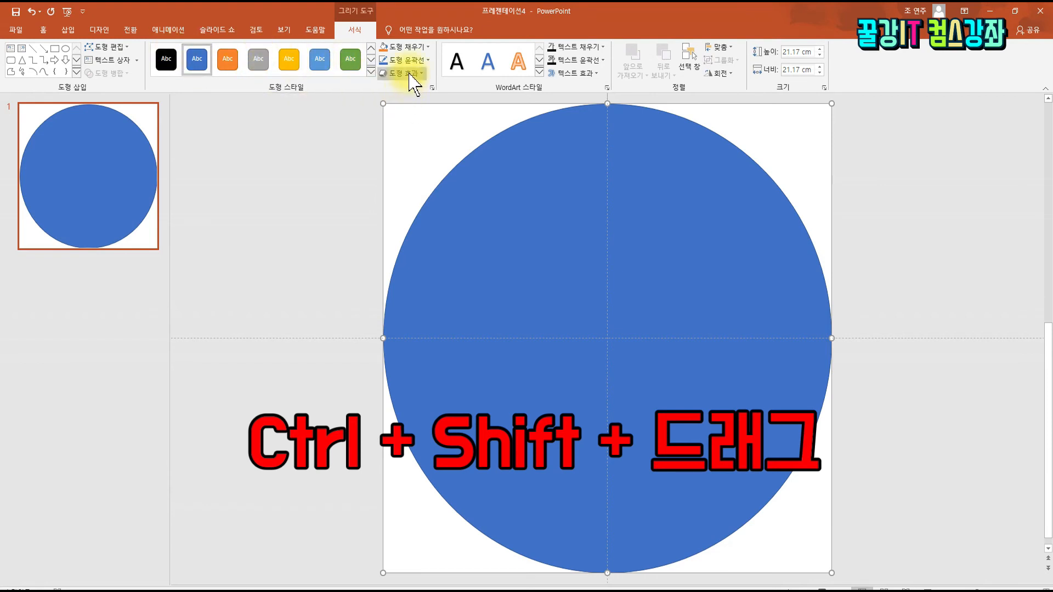
click(428, 47)
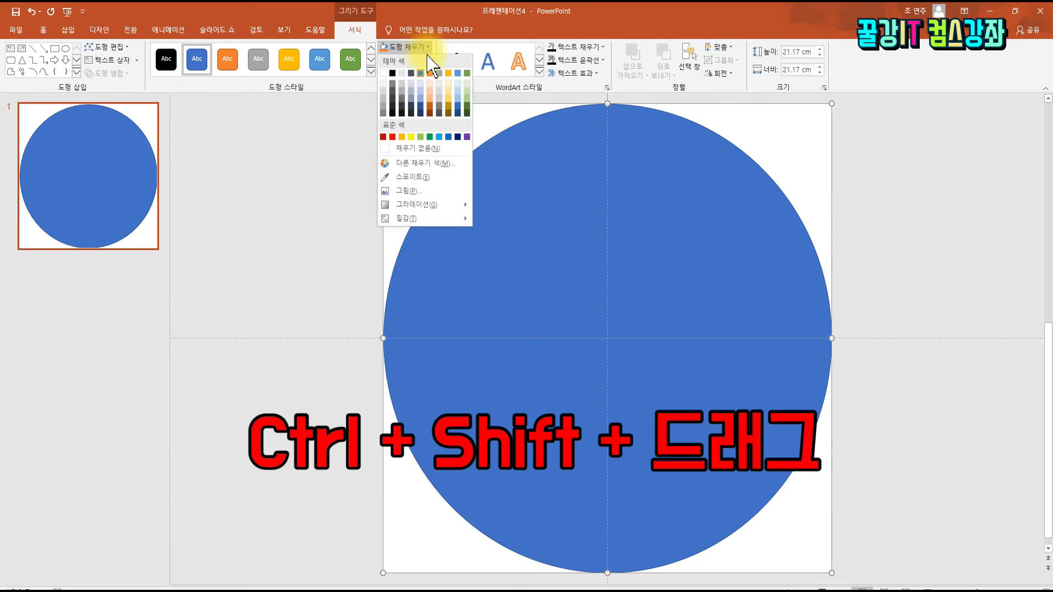
click(402, 137)
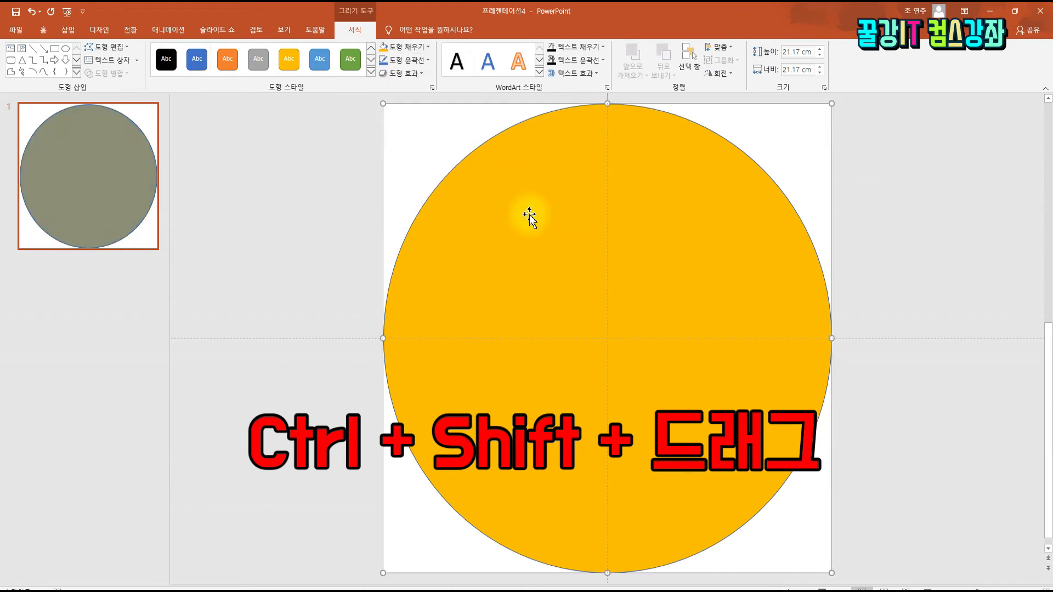
click(419, 64)
click(421, 161)
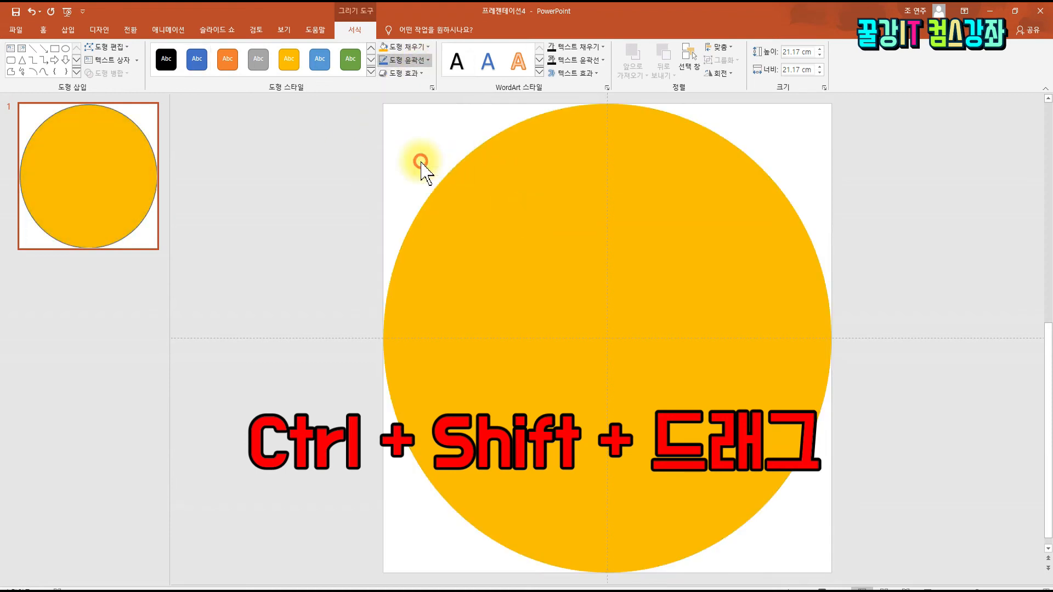
click(783, 156)
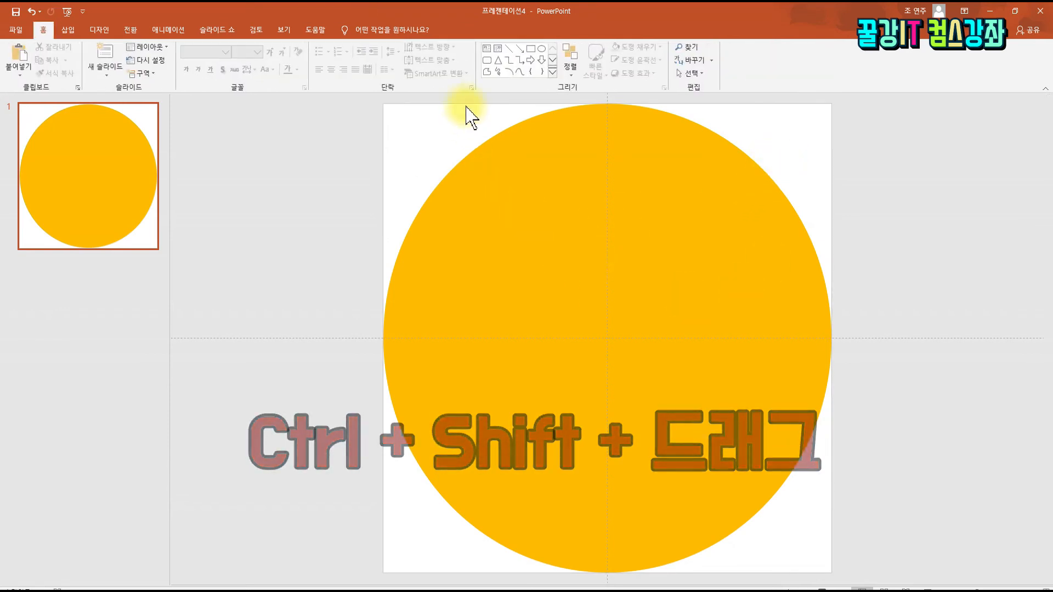
Step: Add a text box over the circle with 컴아이티 on the first line and the instructor's name and title on the second
click(494, 57)
drag(466, 221, 773, 467)
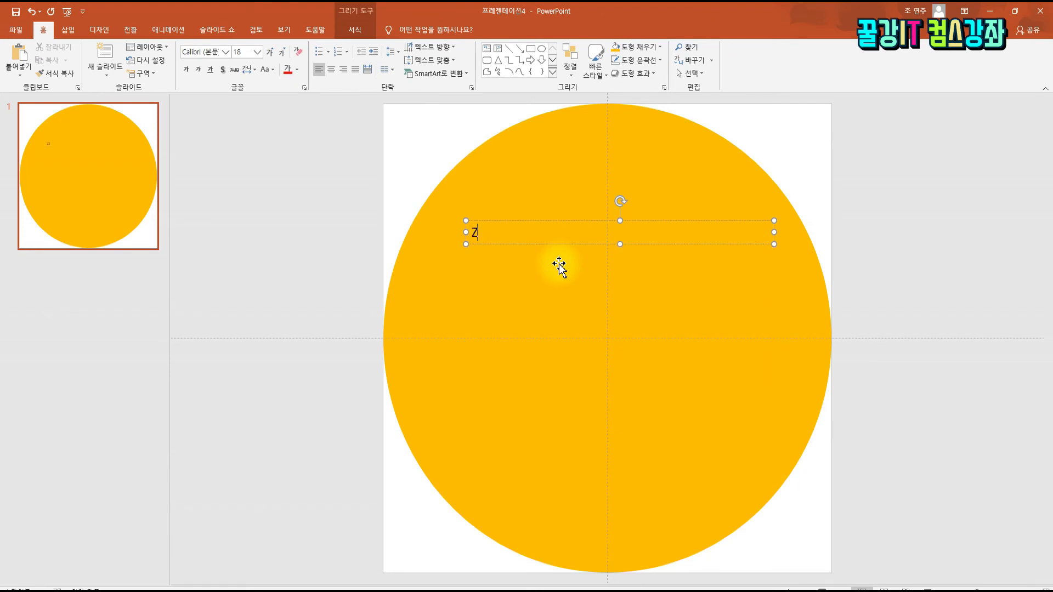
text(컴아이)
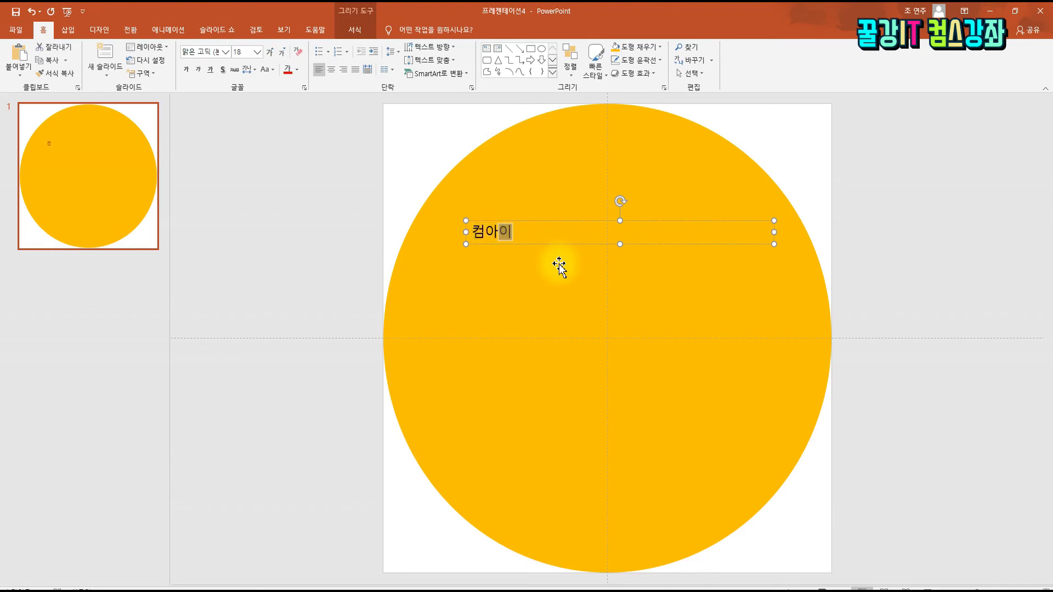
text(티)
key(Return)
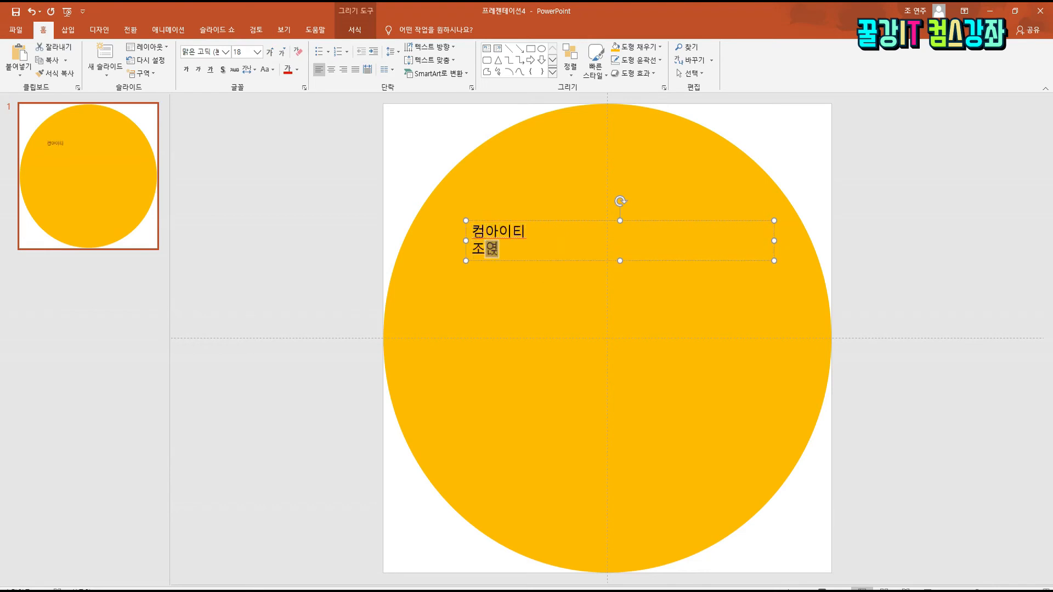
Step: Centre the text in the text box and set its font to HY헤드라인M
click(530, 241)
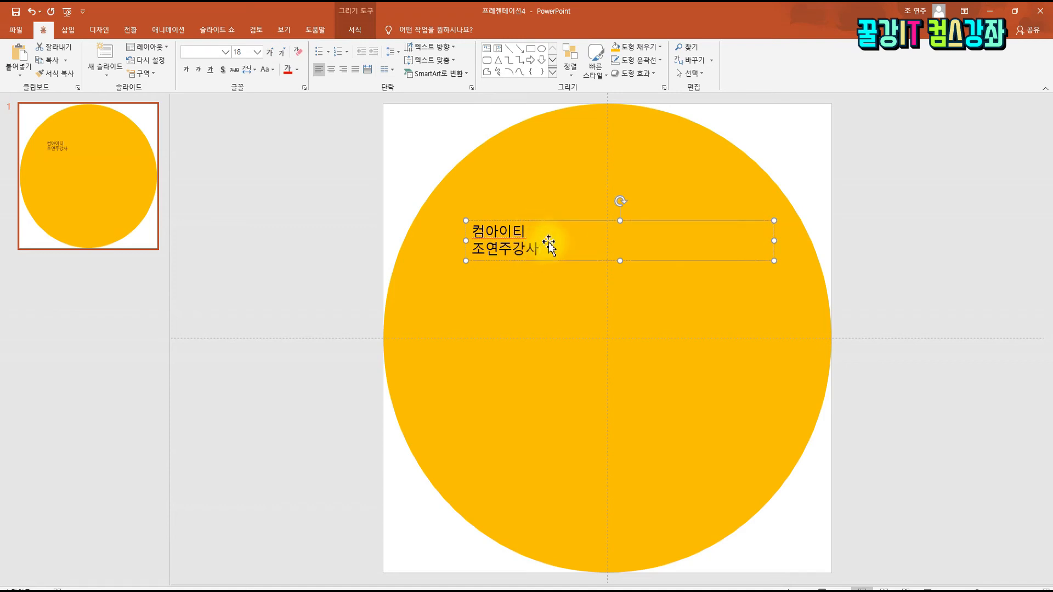
click(329, 69)
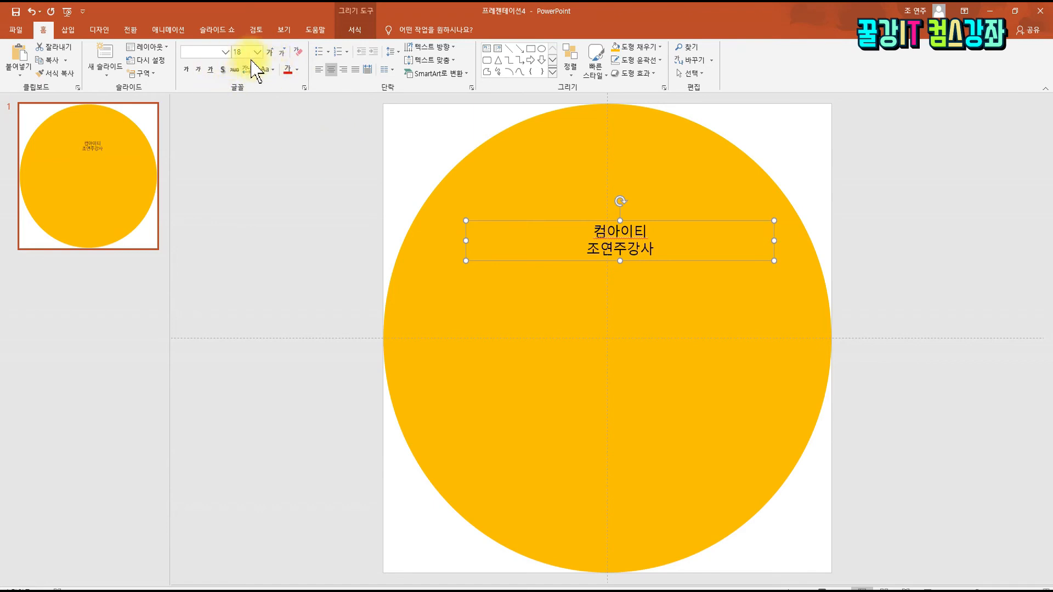
click(224, 52)
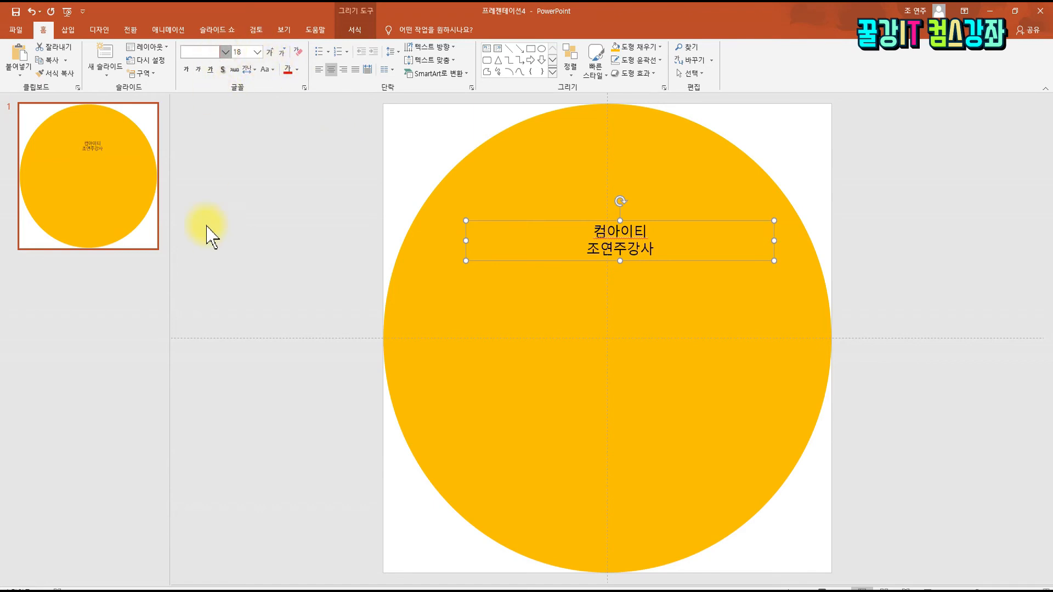
scroll(252, 286, down, 8)
scroll(257, 296, down, 20)
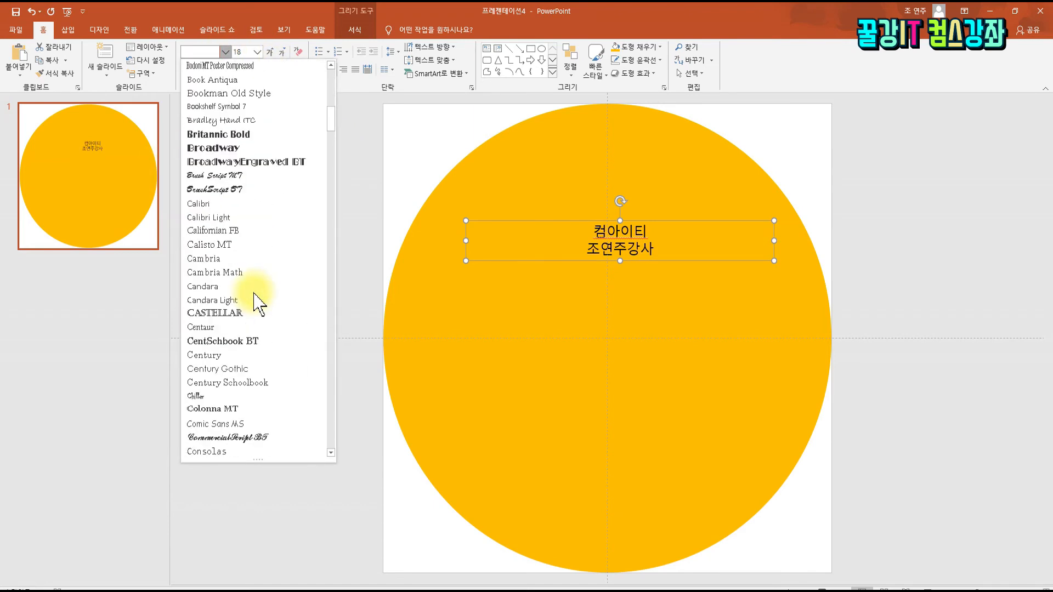
scroll(260, 293, down, 8)
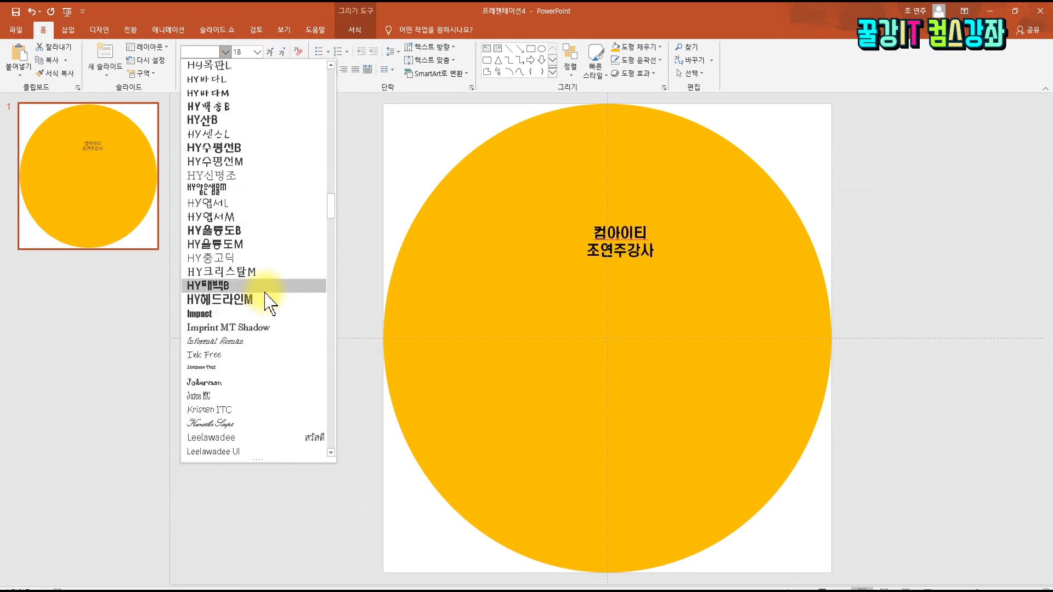
click(261, 301)
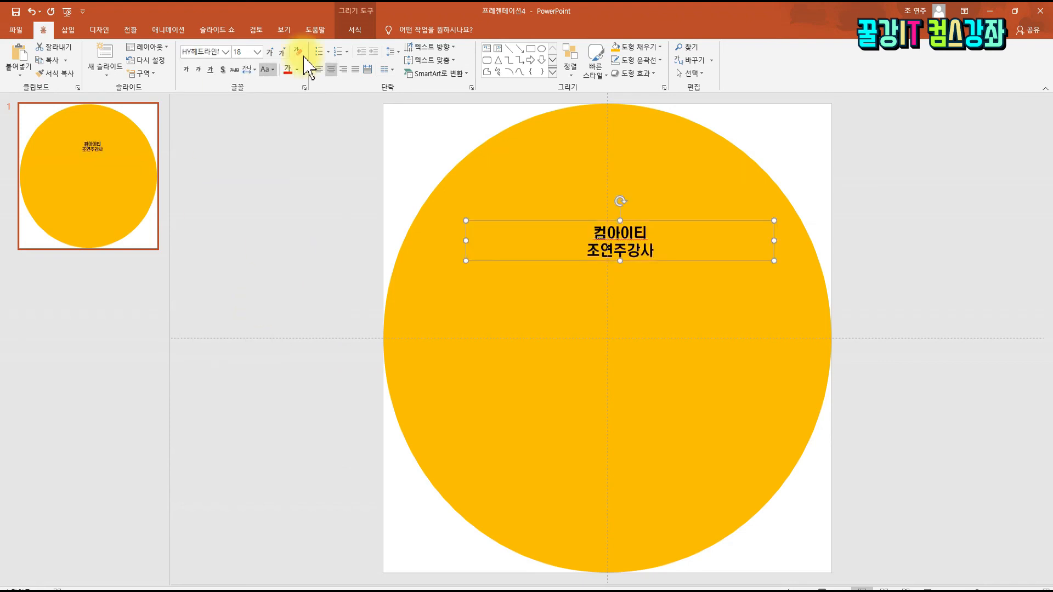
Step: Set the text's font size to 88 and widen the text box on both sides so each line fits on one row
click(257, 51)
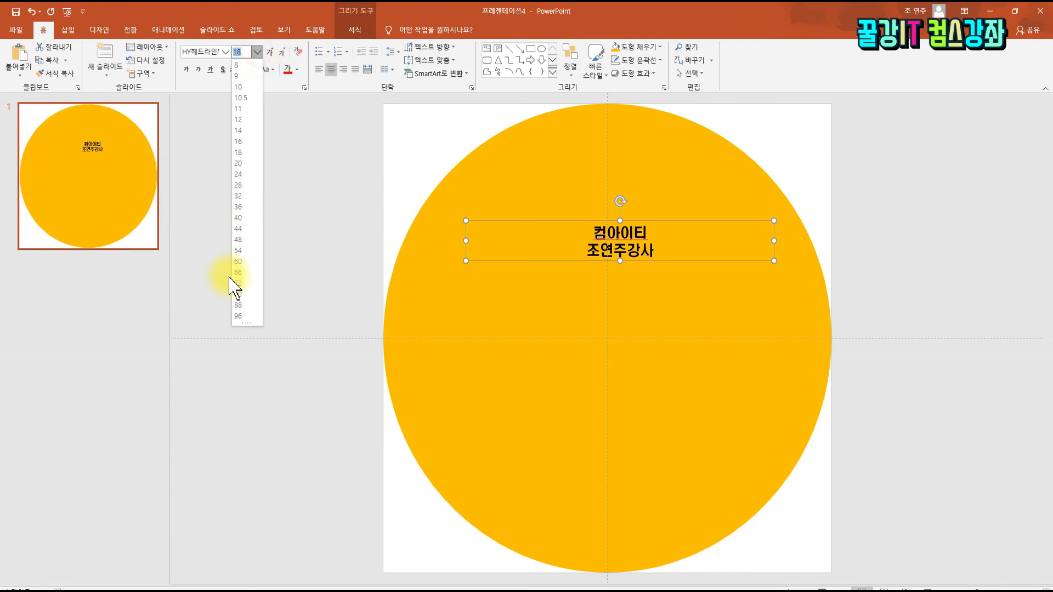
click(248, 306)
drag(774, 350, 801, 348)
drag(464, 346, 410, 347)
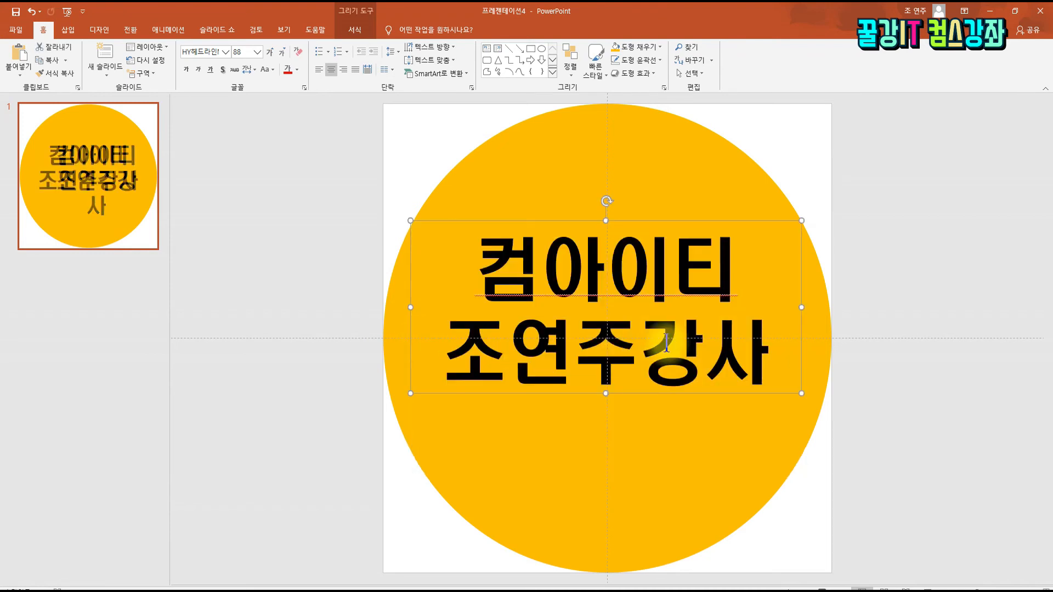
Step: Set the line spacing of the two text lines to 1.5
click(392, 52)
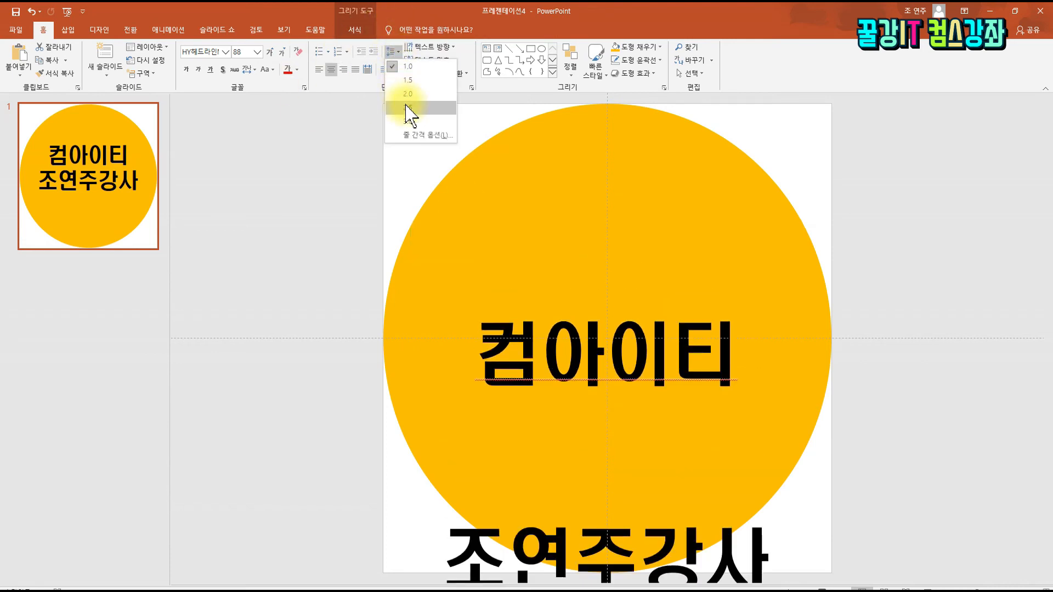
click(408, 81)
click(605, 293)
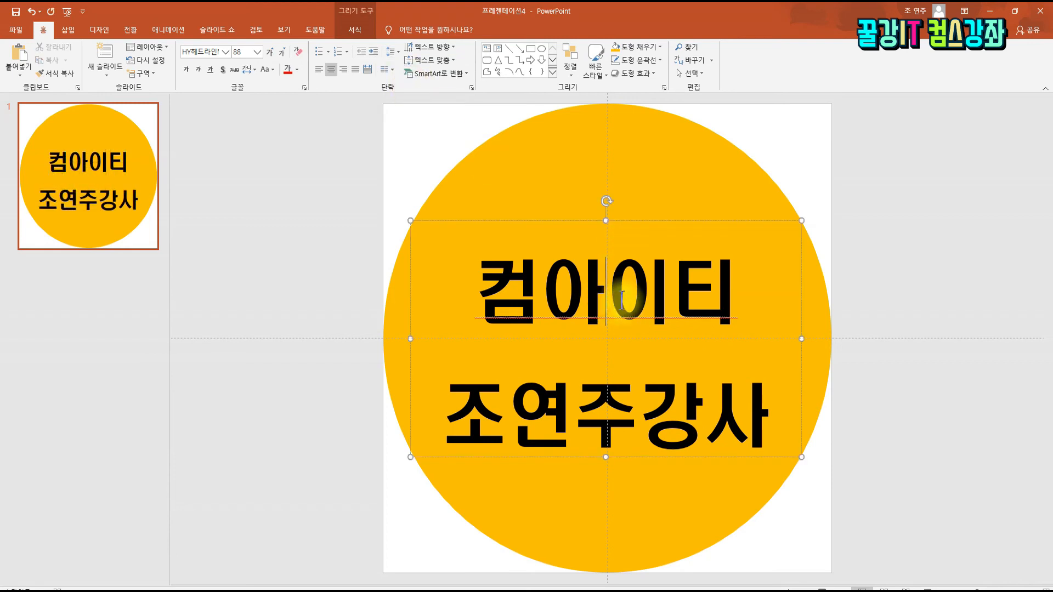
Step: Select the 컴아이티 text line over the circle
drag(475, 291, 731, 305)
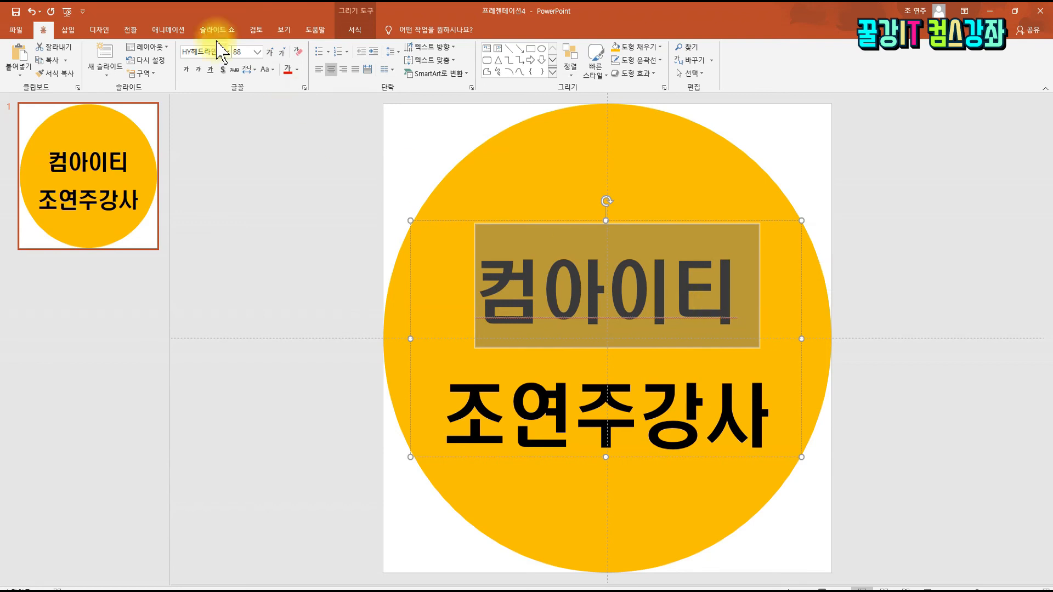
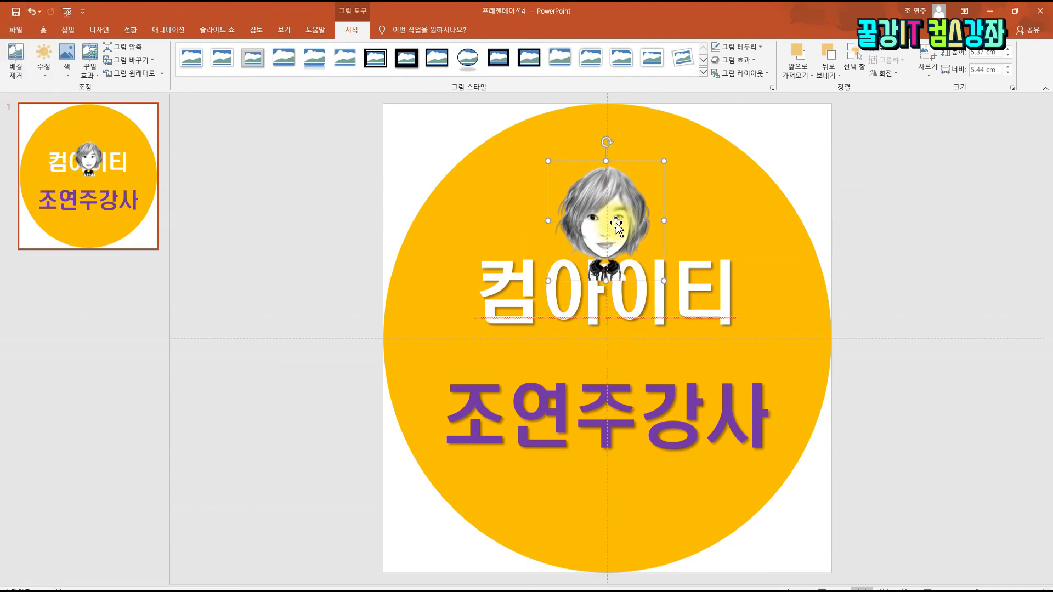
Step: Enlarge the portrait picture to about 6.56 cm wide and centre it in the upper part of the circle
drag(663, 282, 688, 307)
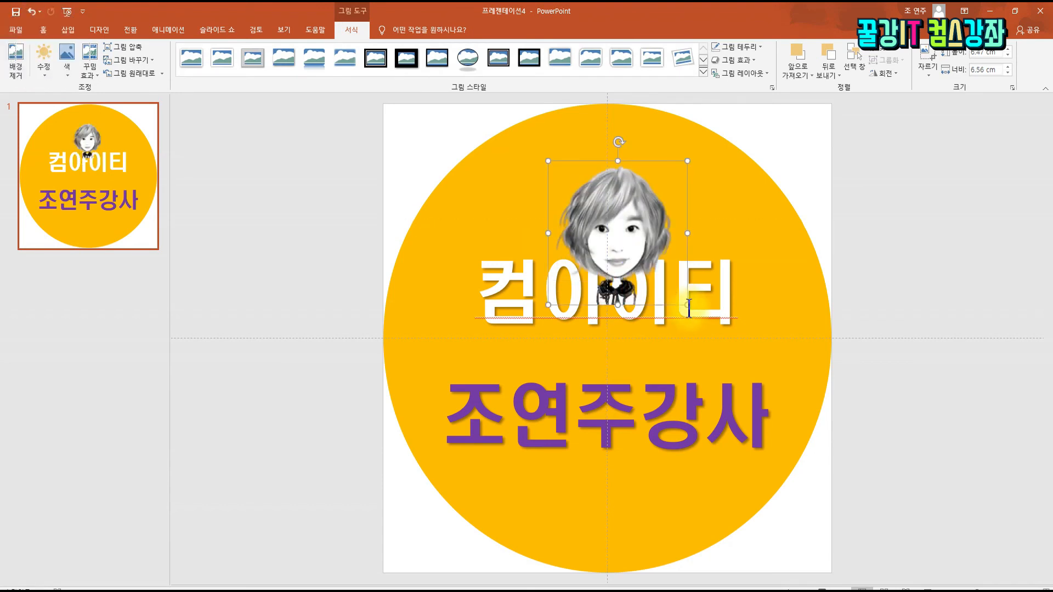
drag(614, 228, 625, 222)
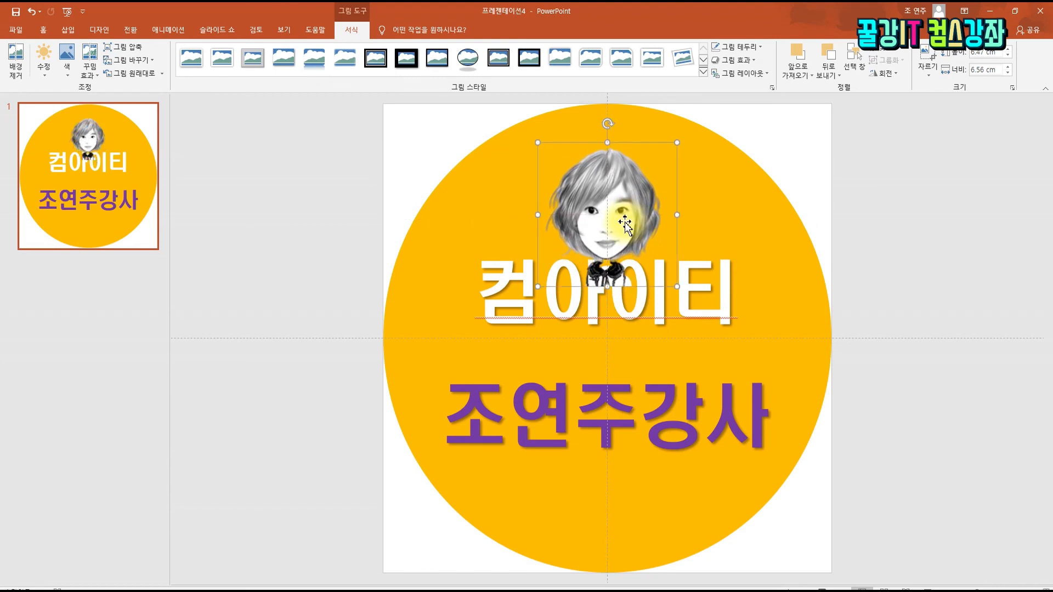
Step: Send the portrait picture behind the text and fine-tune its vertical position just above 컴아이티
click(833, 53)
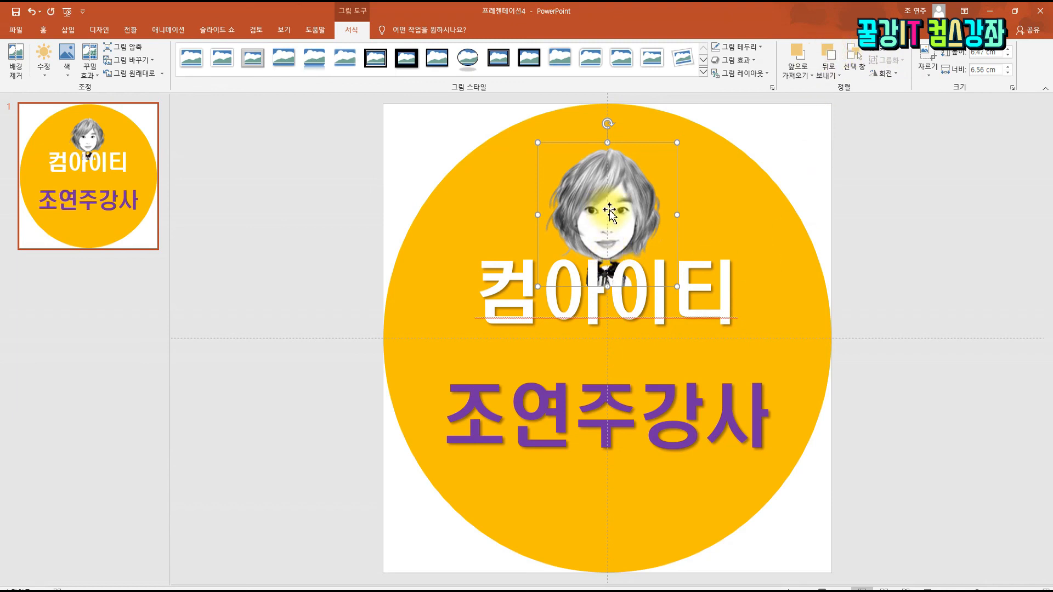
drag(615, 209, 617, 216)
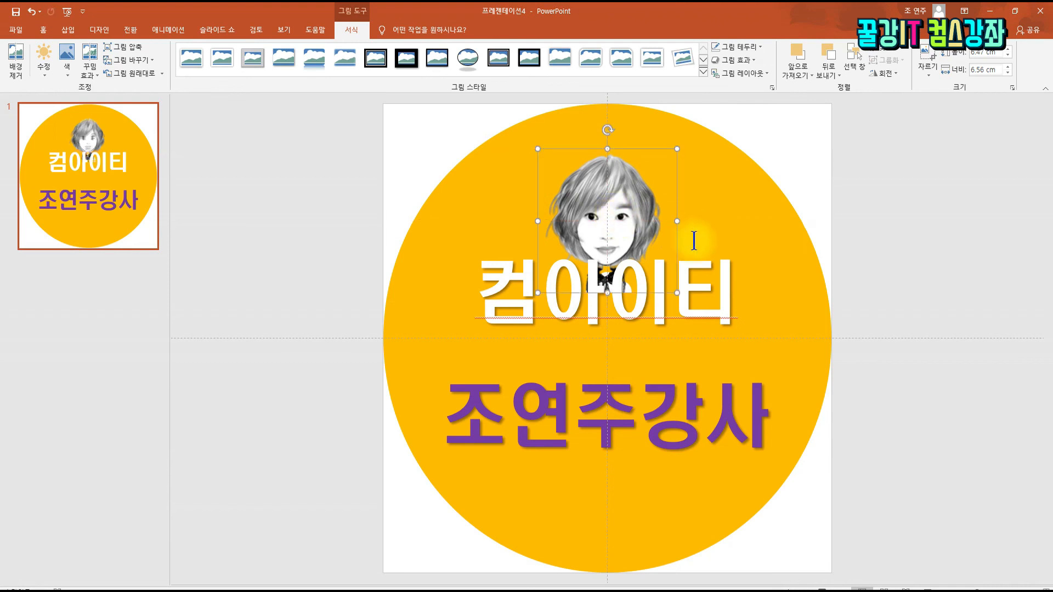
click(625, 224)
click(613, 194)
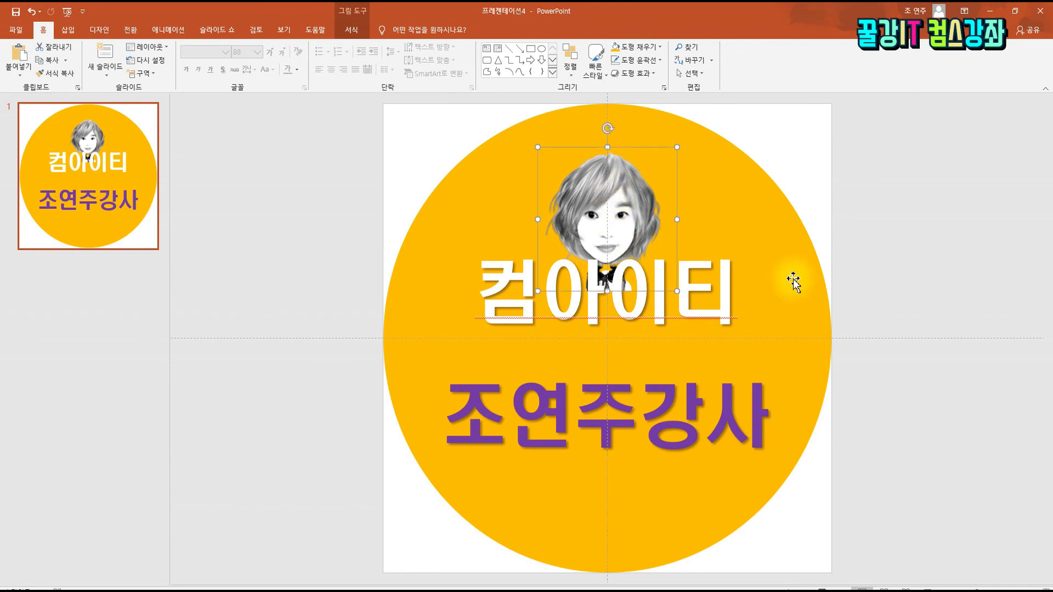
click(869, 247)
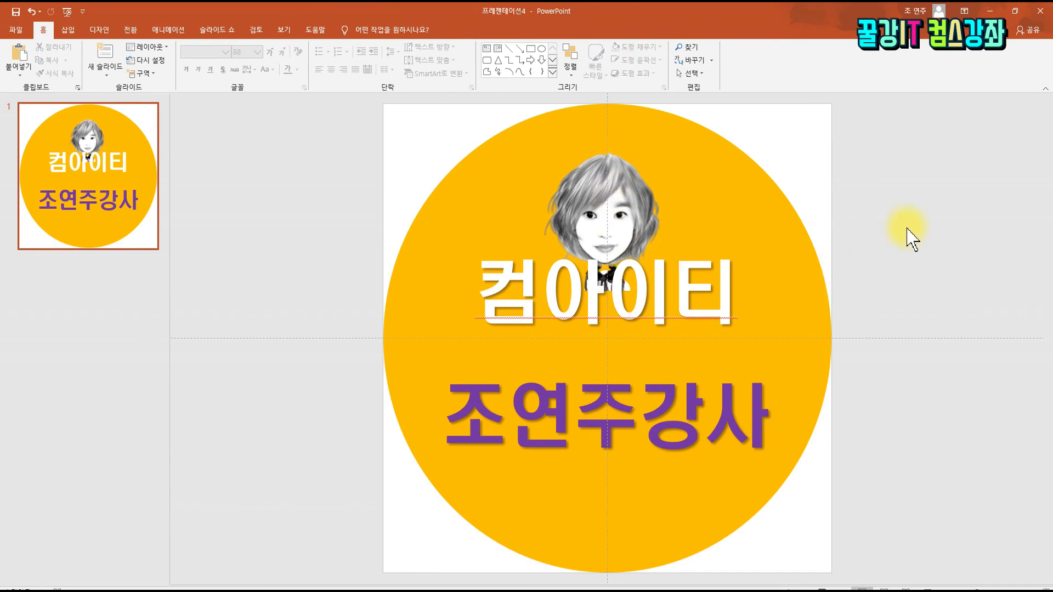
drag(610, 210, 610, 206)
click(922, 210)
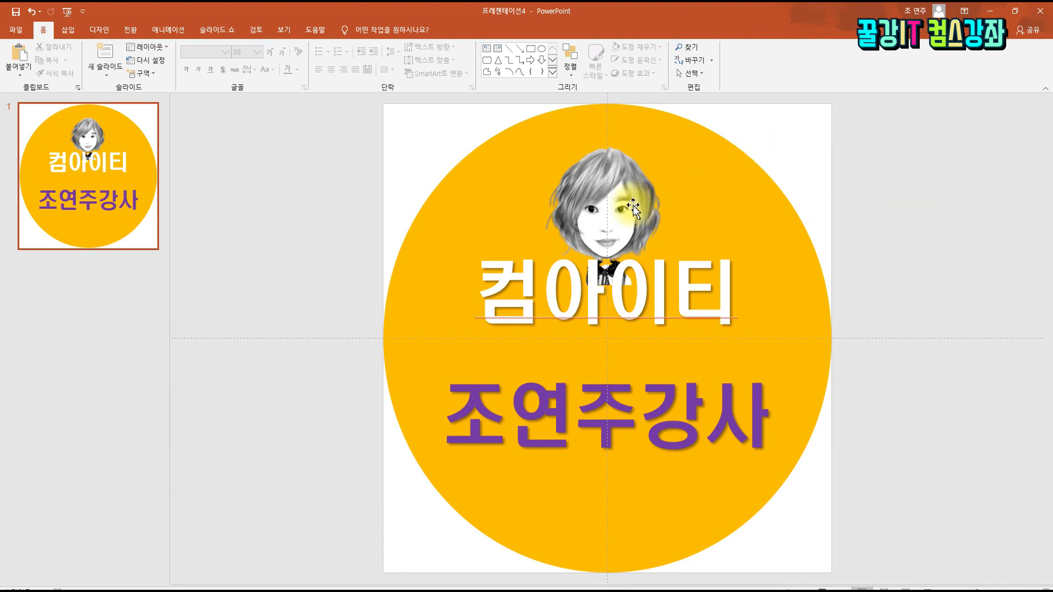
Step: Start saving the presentation as a new file in the Channel Art Templates folder on the desktop
click(16, 30)
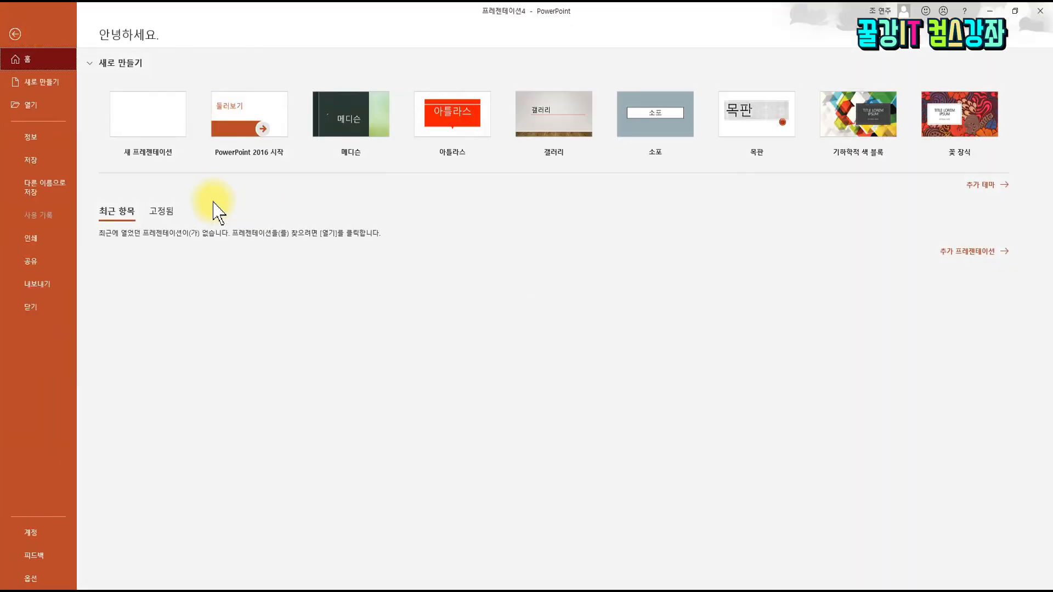
click(44, 159)
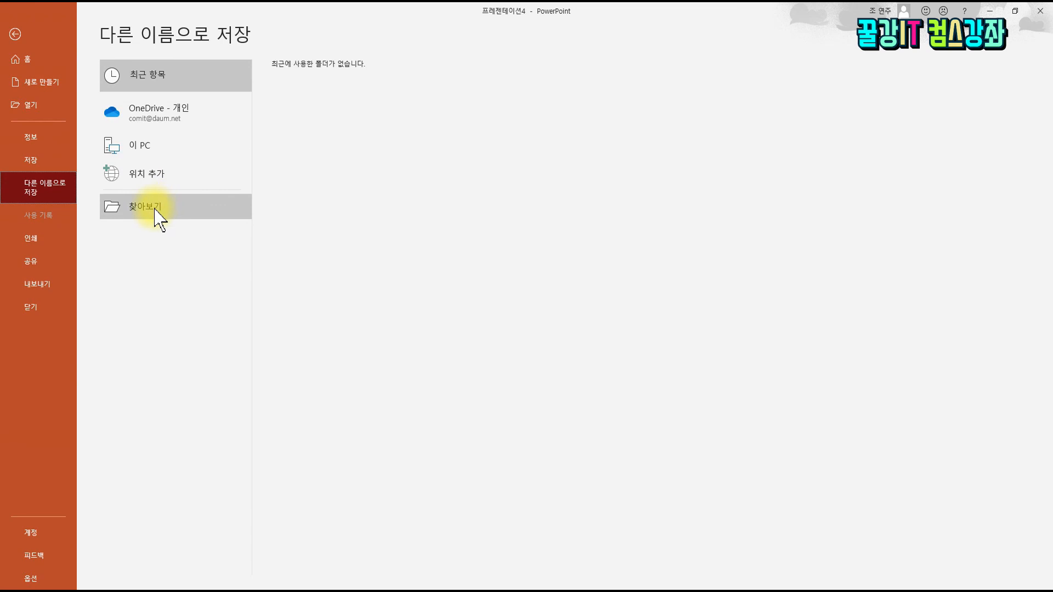
click(153, 206)
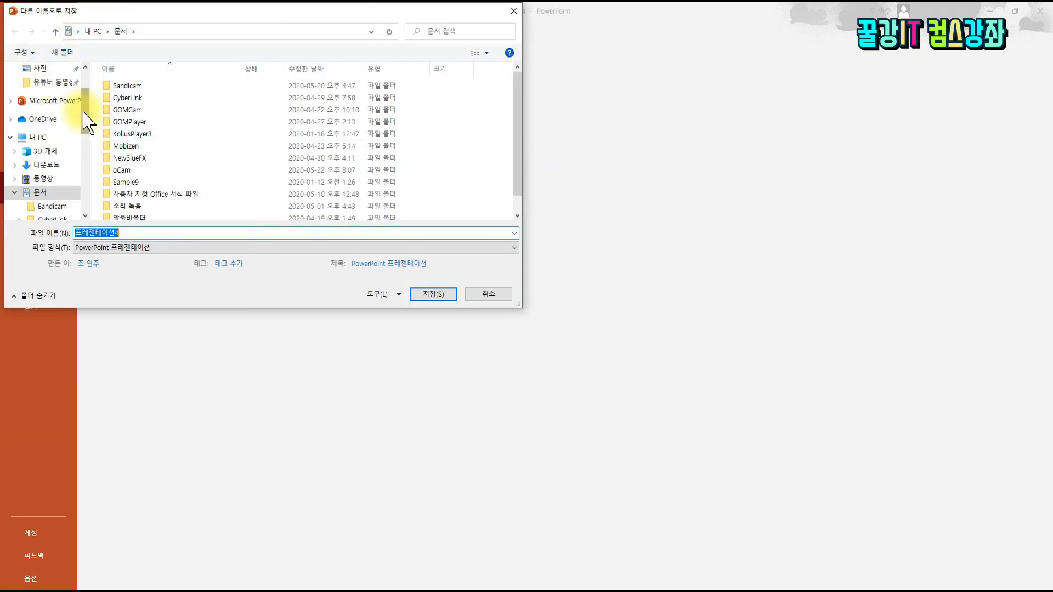
scroll(82, 74, up, 3)
click(38, 92)
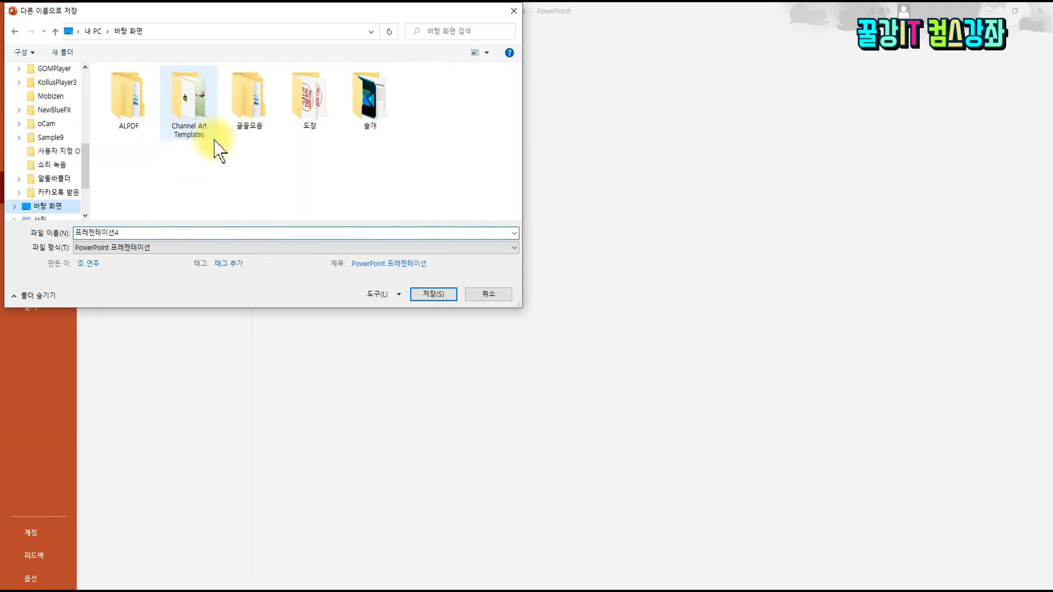
double_click(188, 110)
Step: Name the file 채널로고 and save only the current slide in PNG format
click(138, 231)
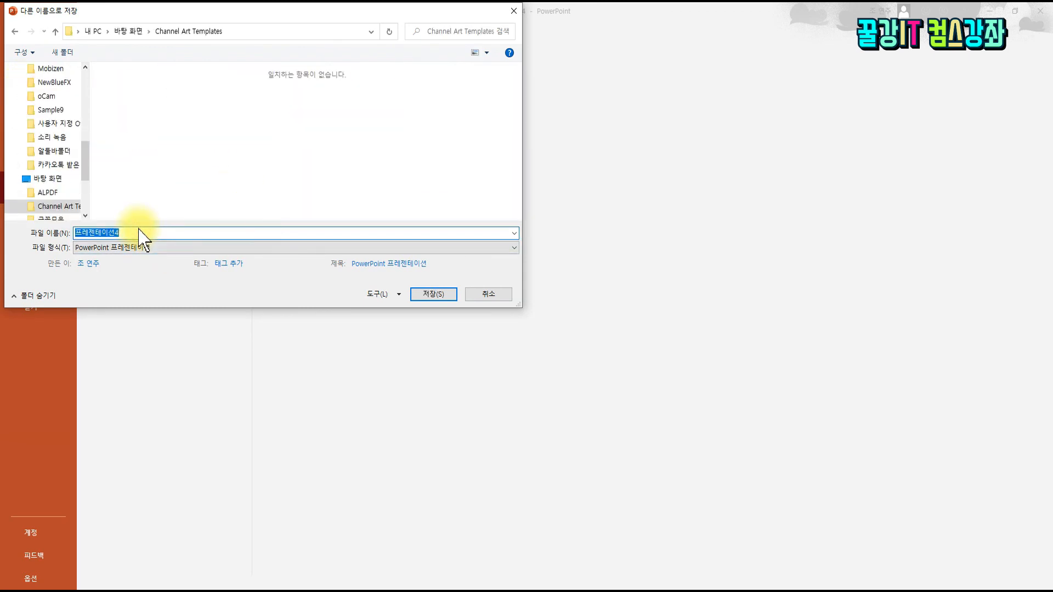
text(채널)
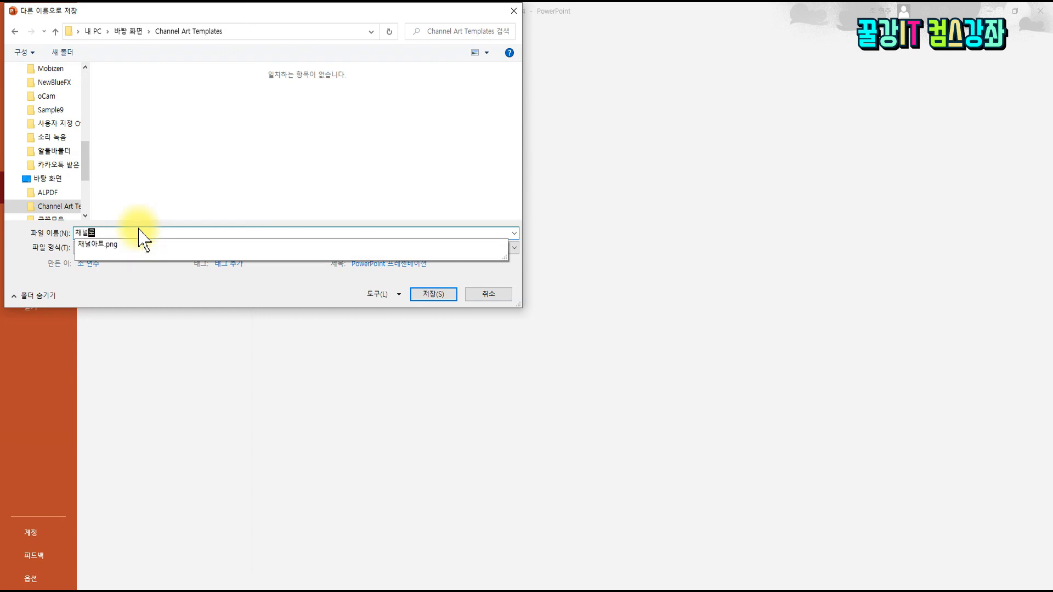
text(로고)
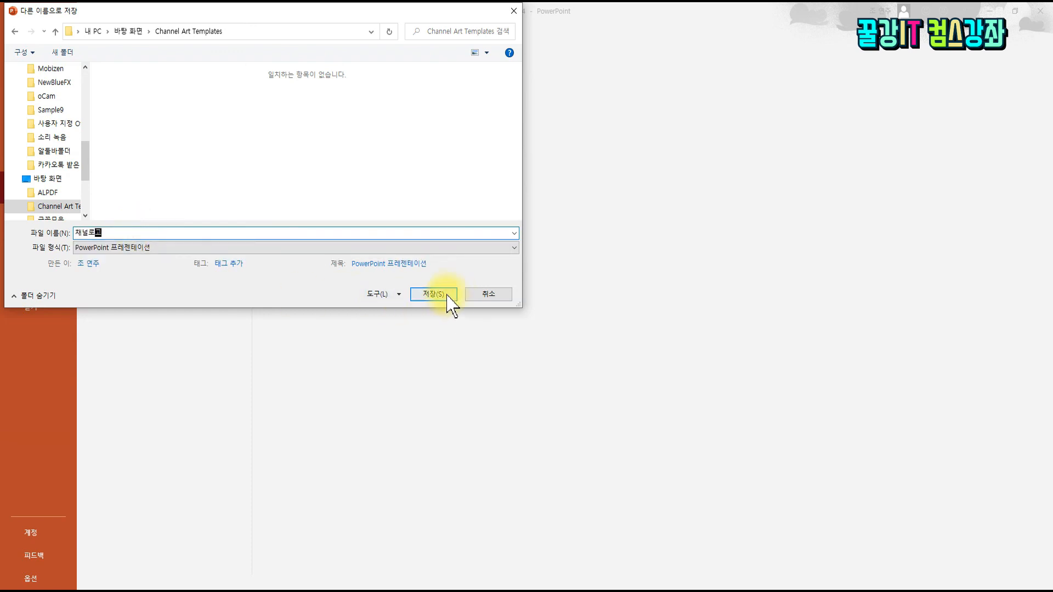
click(107, 247)
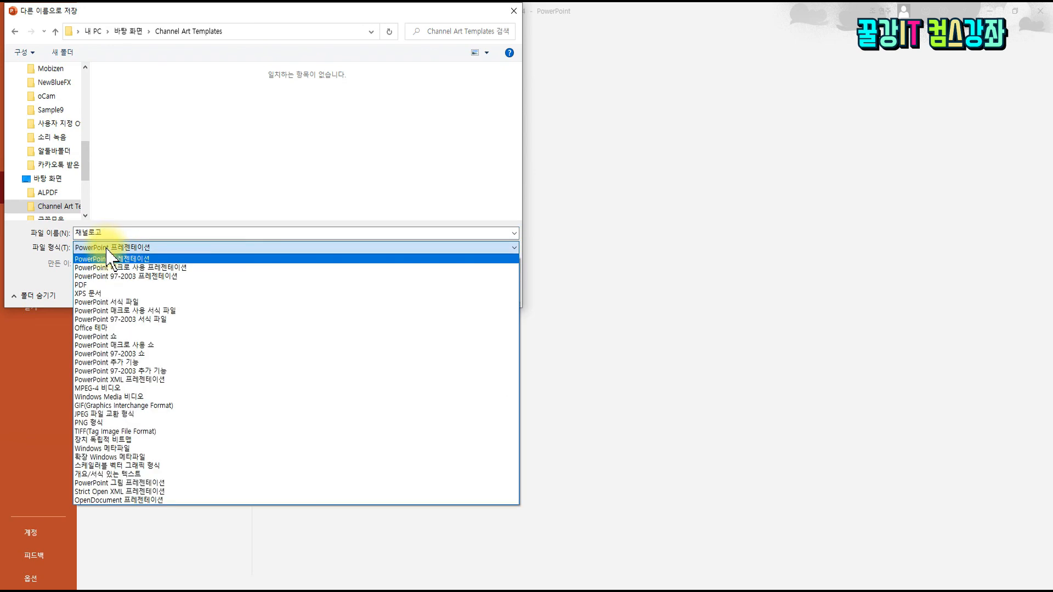
click(102, 424)
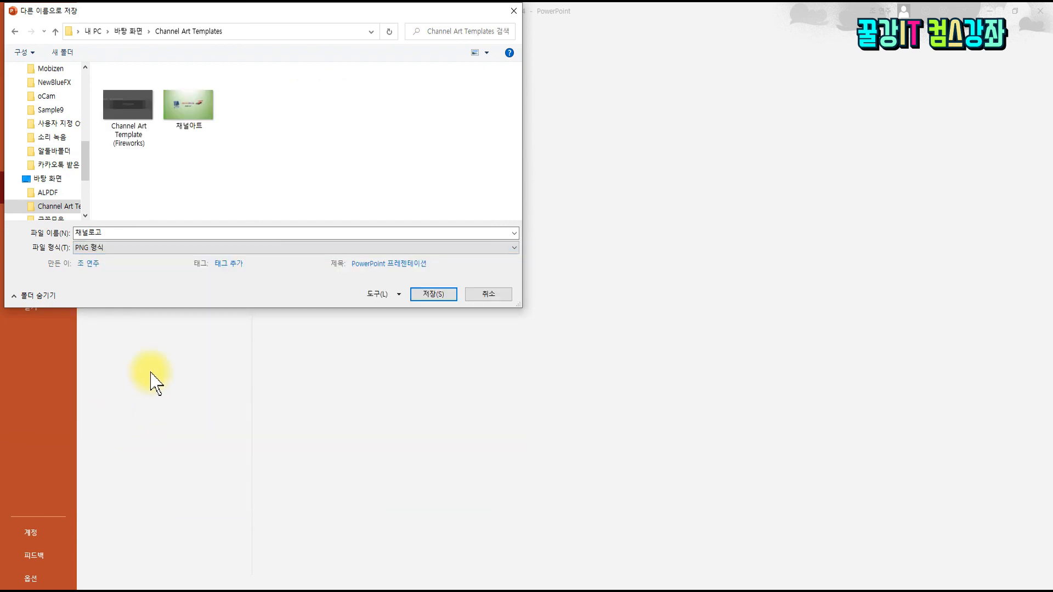
click(431, 296)
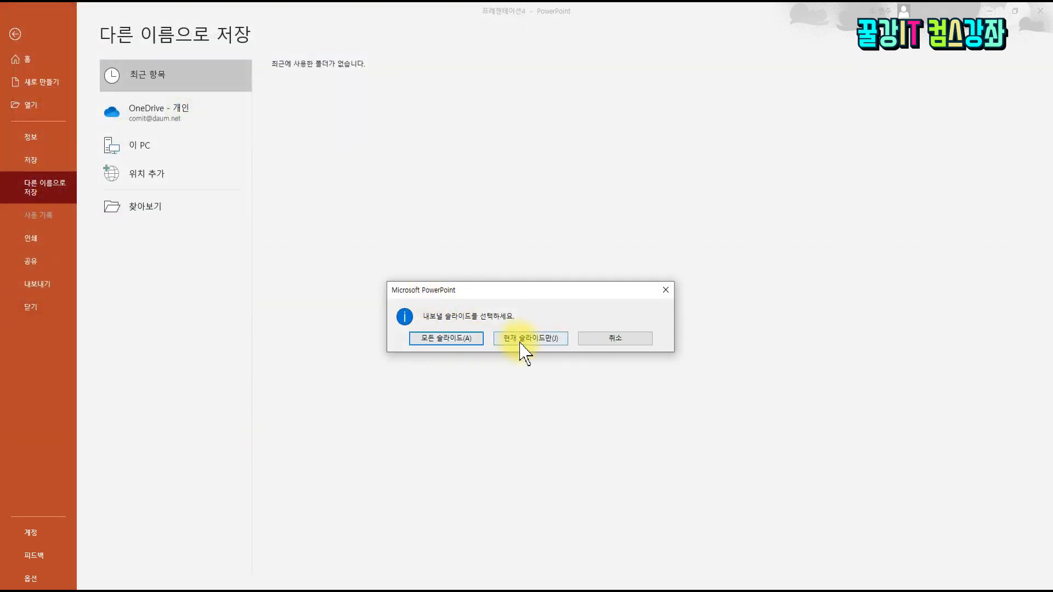
click(524, 351)
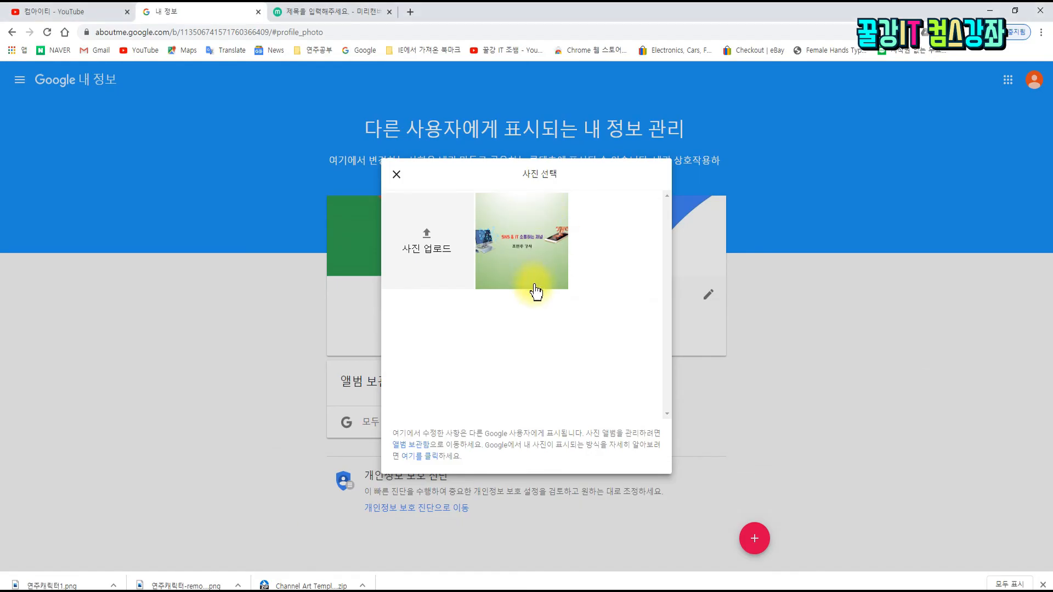
Step: On the Google 내 정보 page, upload 채널로고 from the desktop's Channel Art Templates folder and apply it uncropped as the profile photo
click(438, 247)
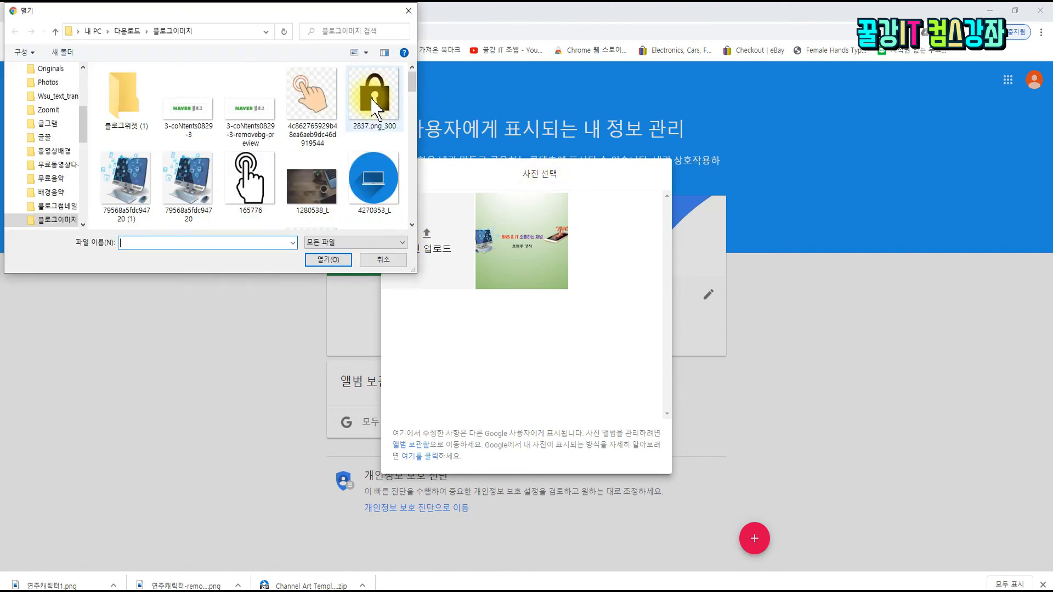
scroll(60, 109, up, 10)
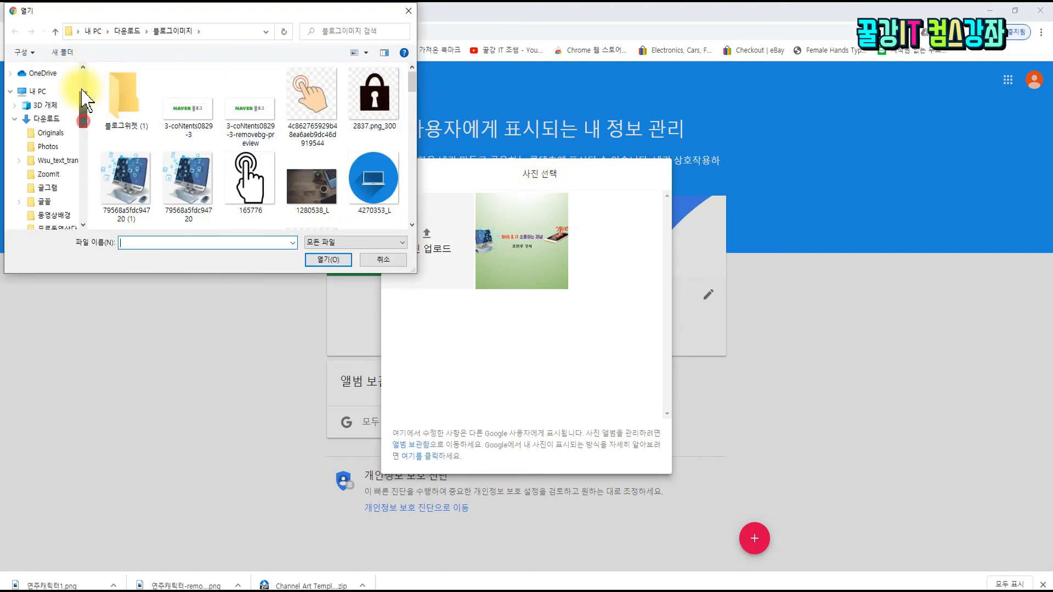
click(48, 92)
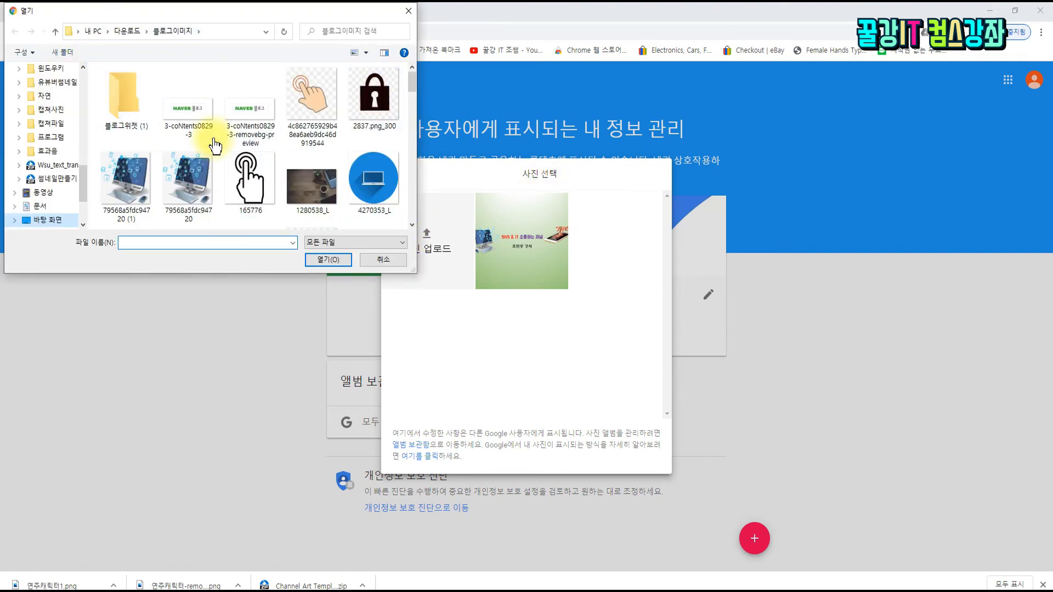
double_click(190, 117)
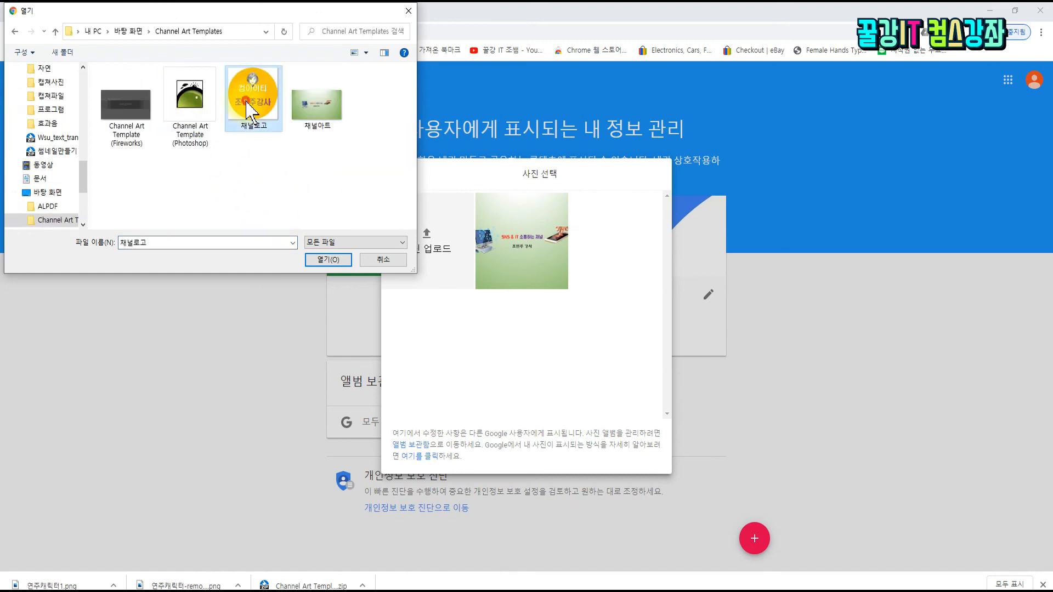
double_click(254, 121)
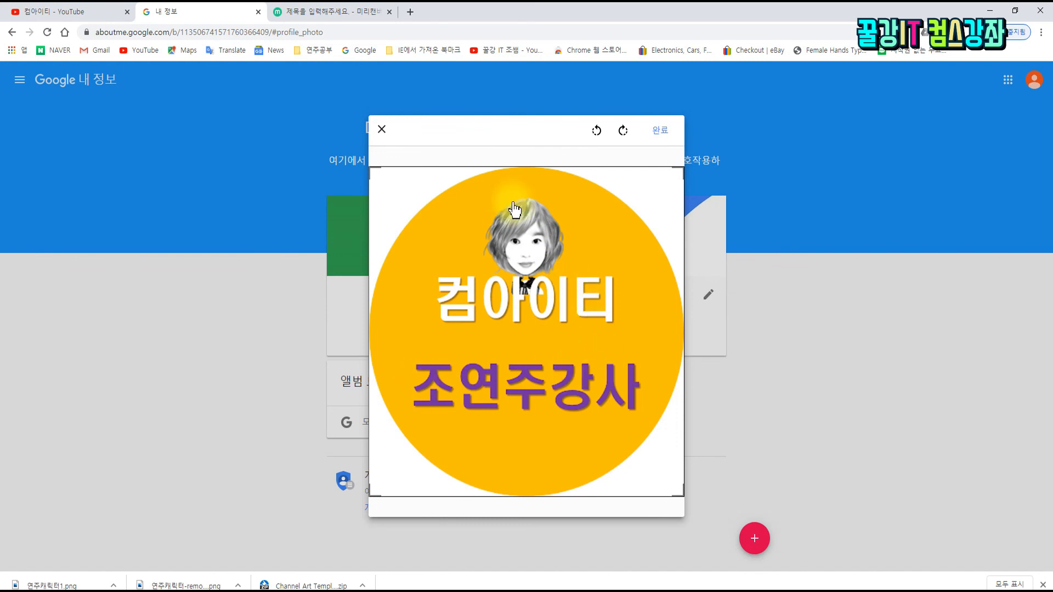
click(658, 131)
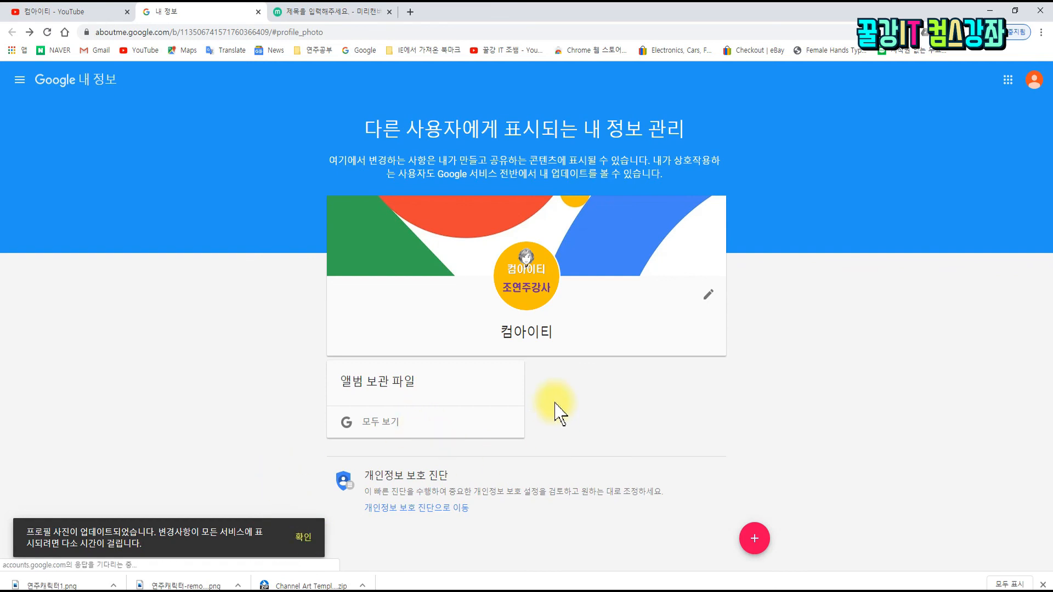
Step: Look at the profile photo picker again, close it without choosing a photo and dismiss the update notification
click(529, 269)
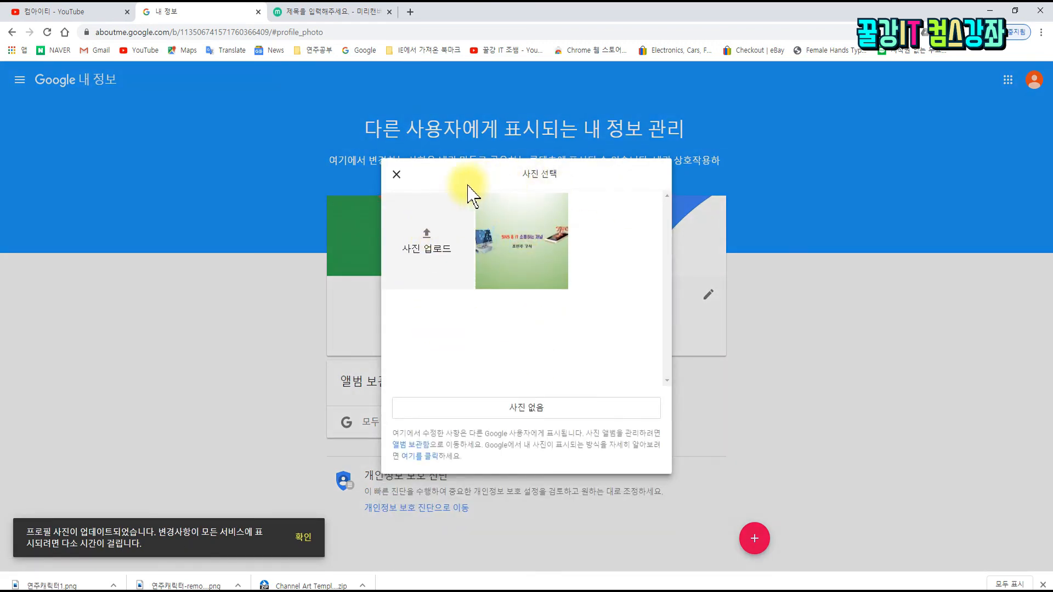
click(397, 174)
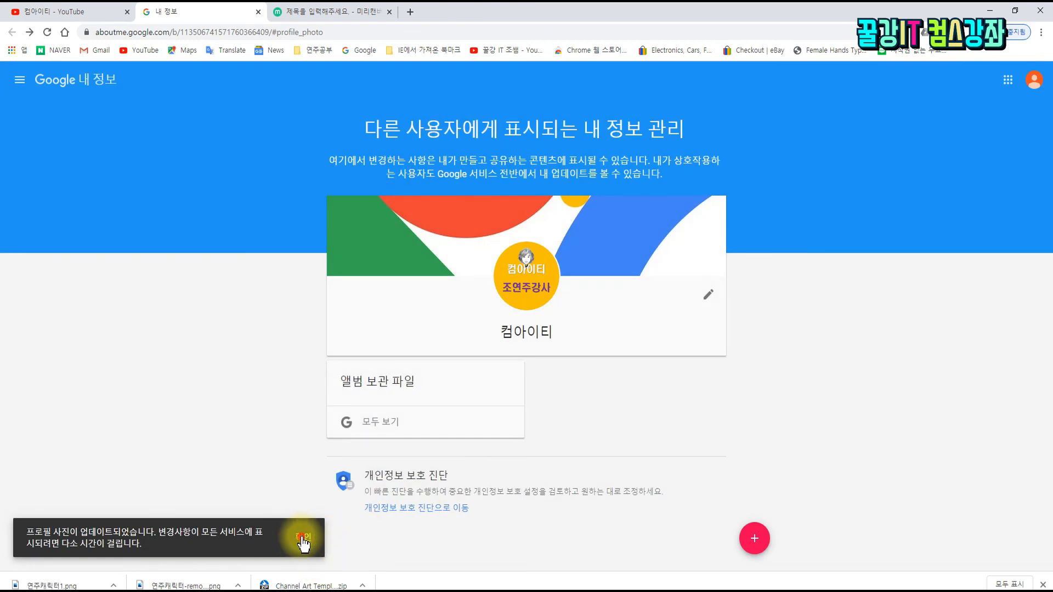
click(303, 538)
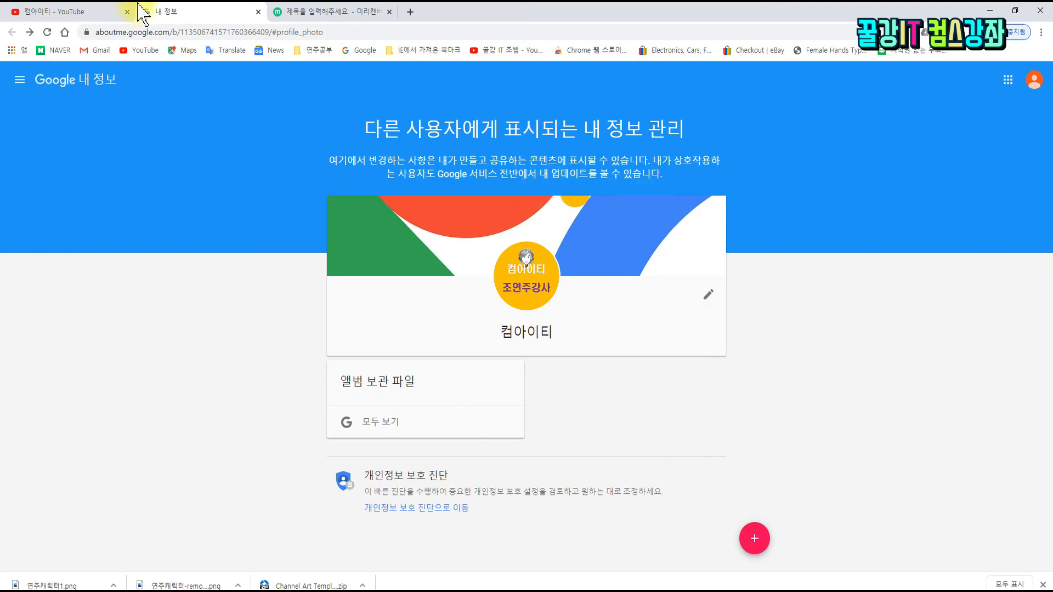
Step: Switch to the YouTube channel page and reload it to check the channel icon
click(52, 11)
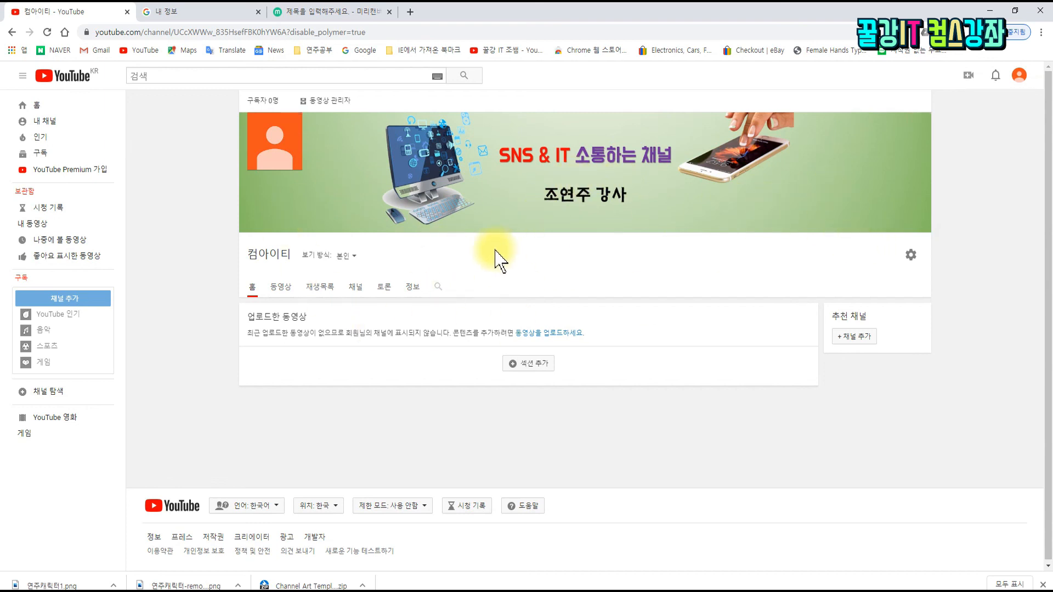
key(F5)
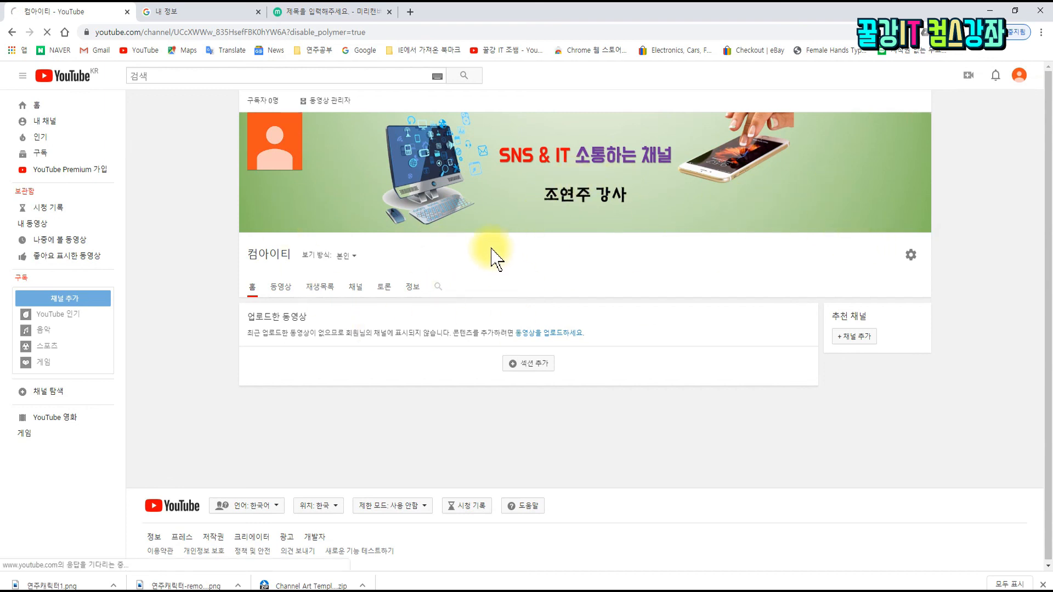